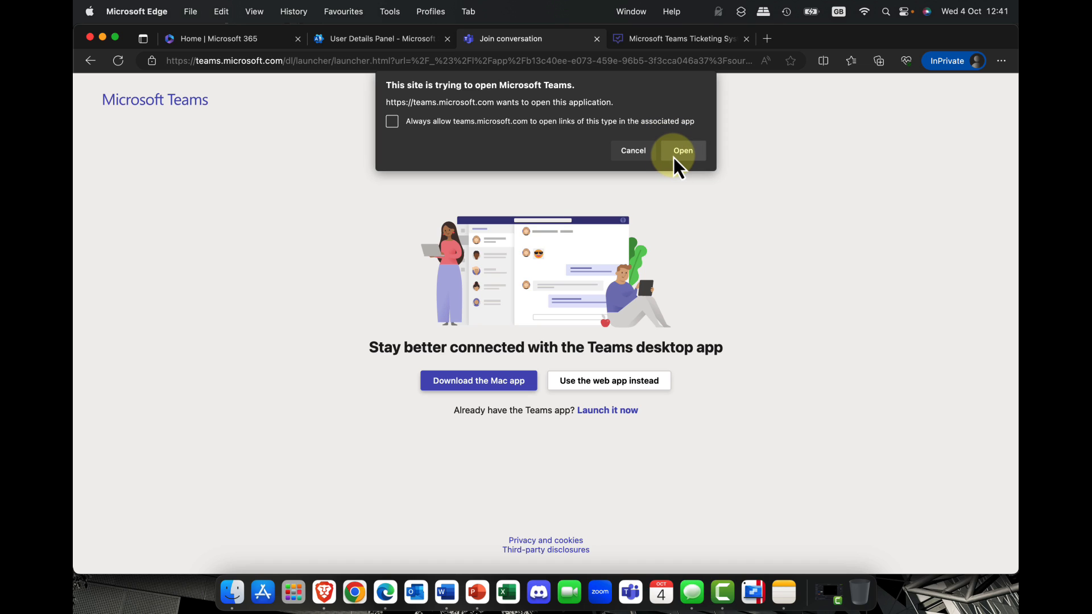
Step: Continue in the Teams web app instead of the desktop app, dismiss desktop notifications, and add the Tikit app
left_click(637, 157)
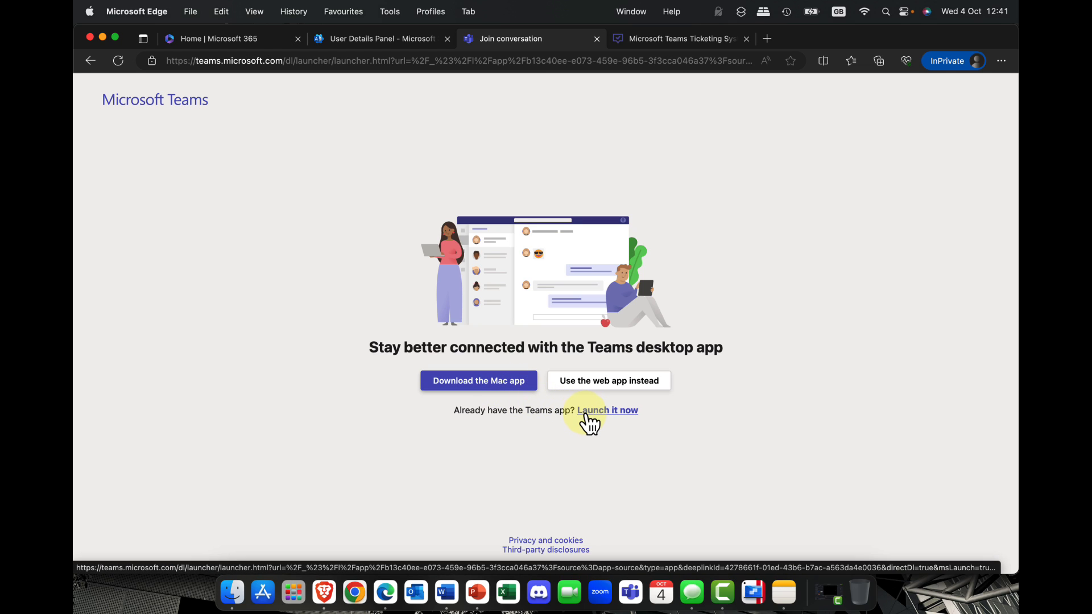
left_click(611, 390)
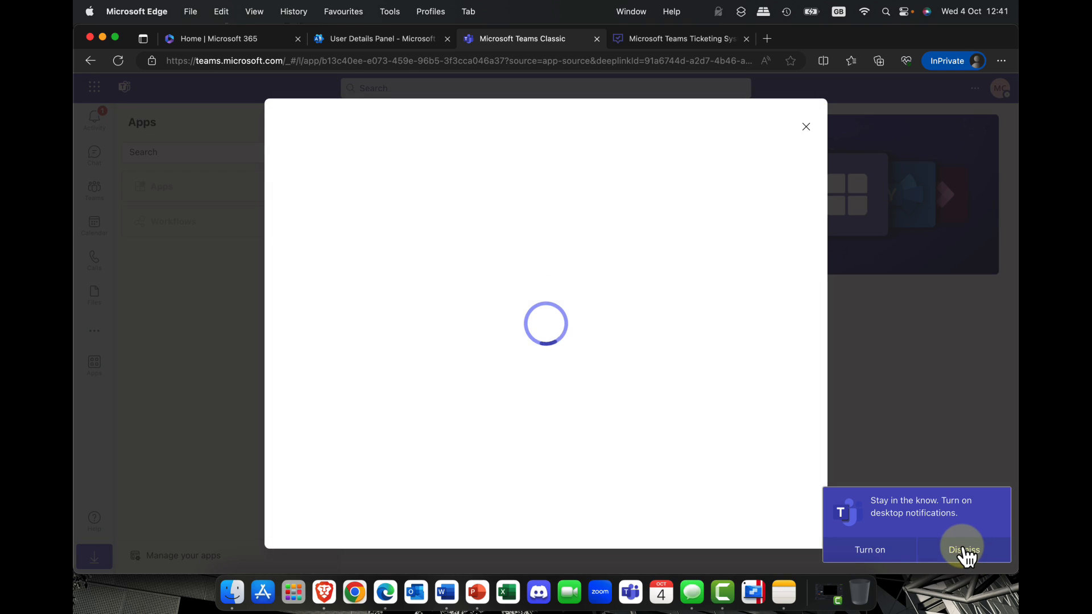
left_click(964, 549)
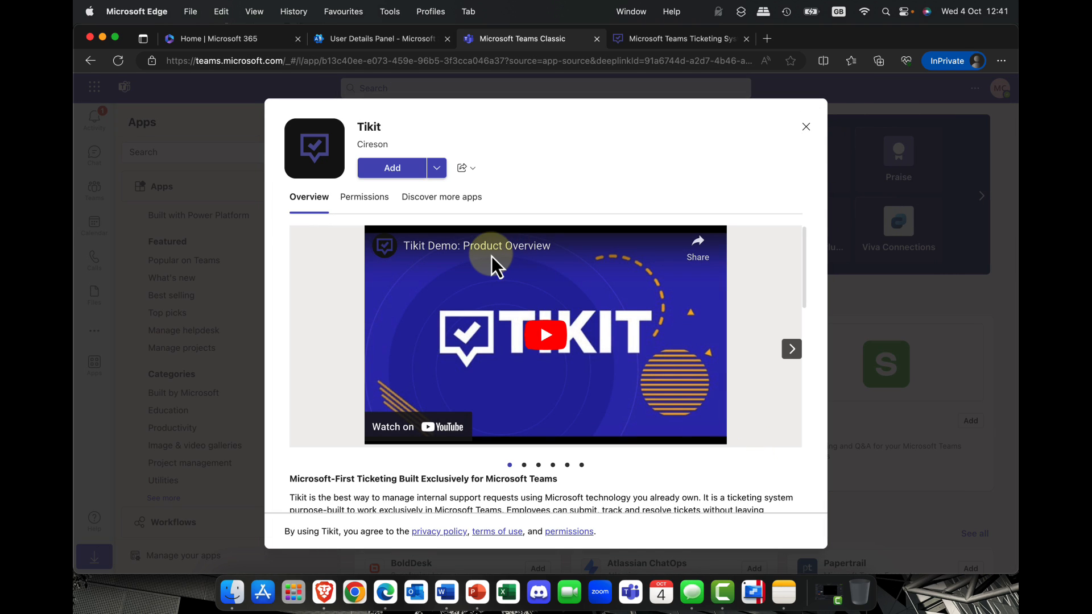
left_click(398, 169)
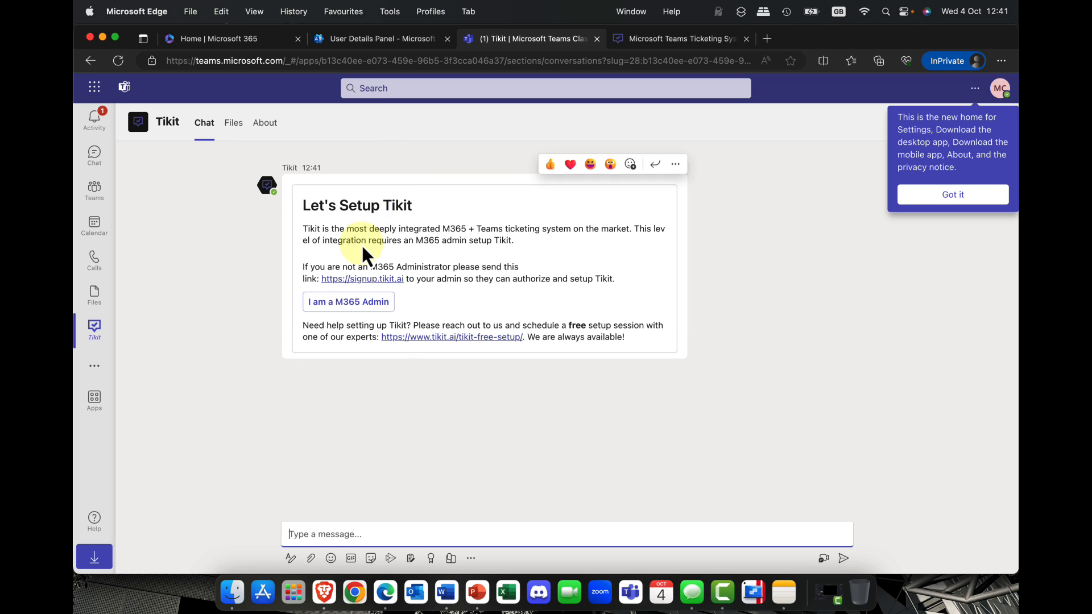
Step: Identify as an M365 admin in the Tikit chat and start authorizing and setting up Tikit
left_click(349, 303)
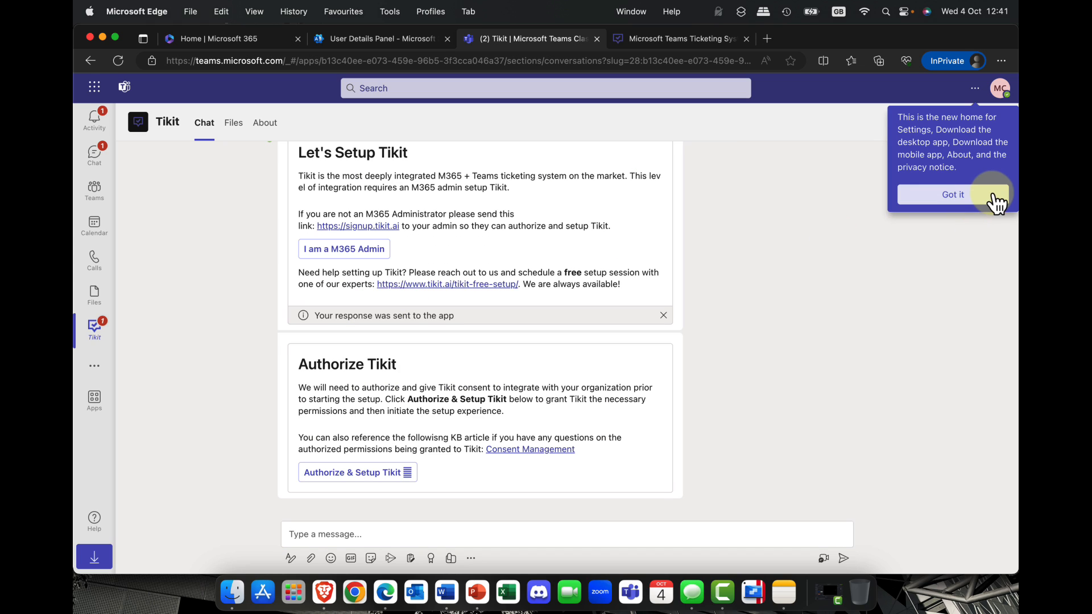
left_click(967, 200)
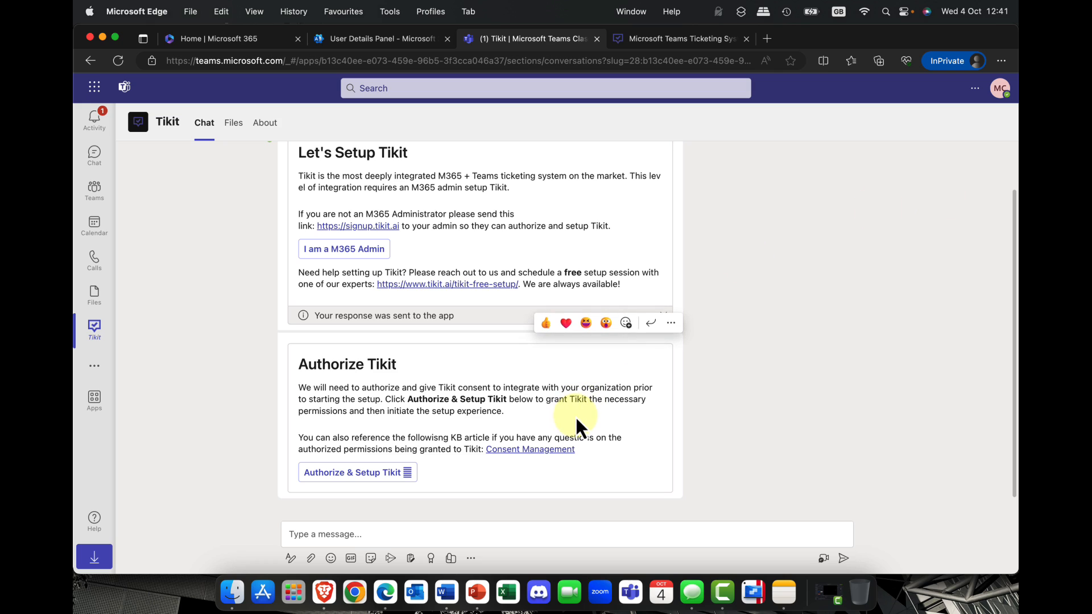
left_click(370, 473)
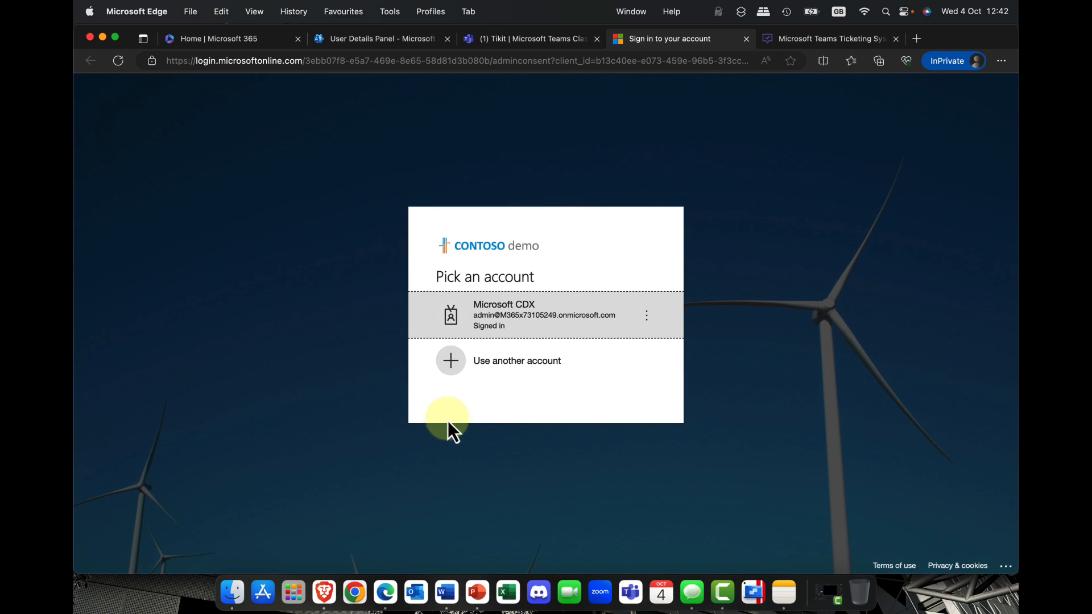
Step: Sign in through the use-another-account option with the admin e-mail address and the account password
left_click(519, 370)
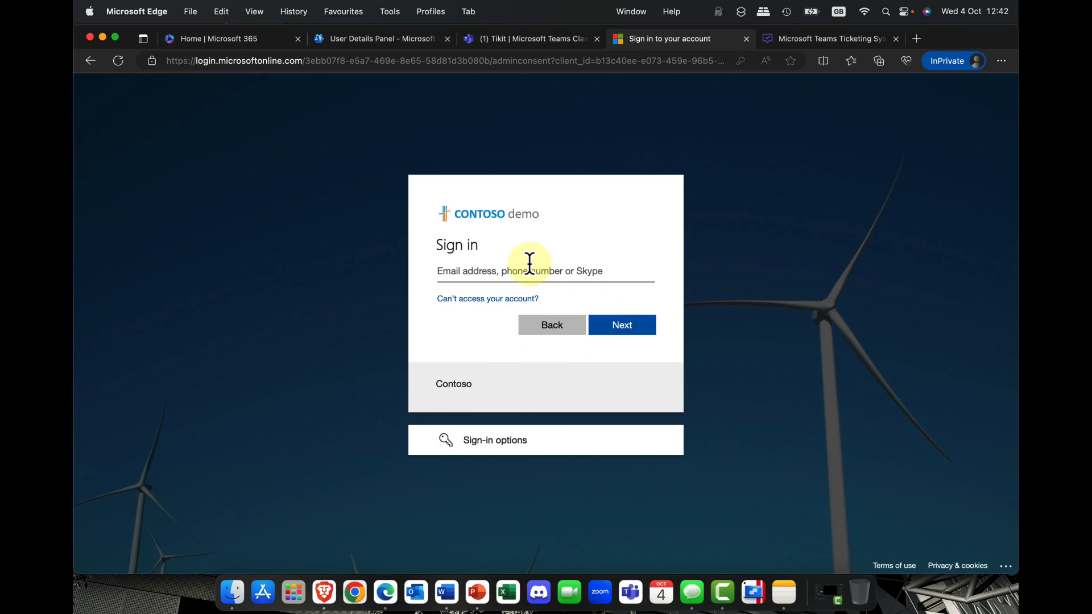
left_click(530, 267)
left_click(649, 390)
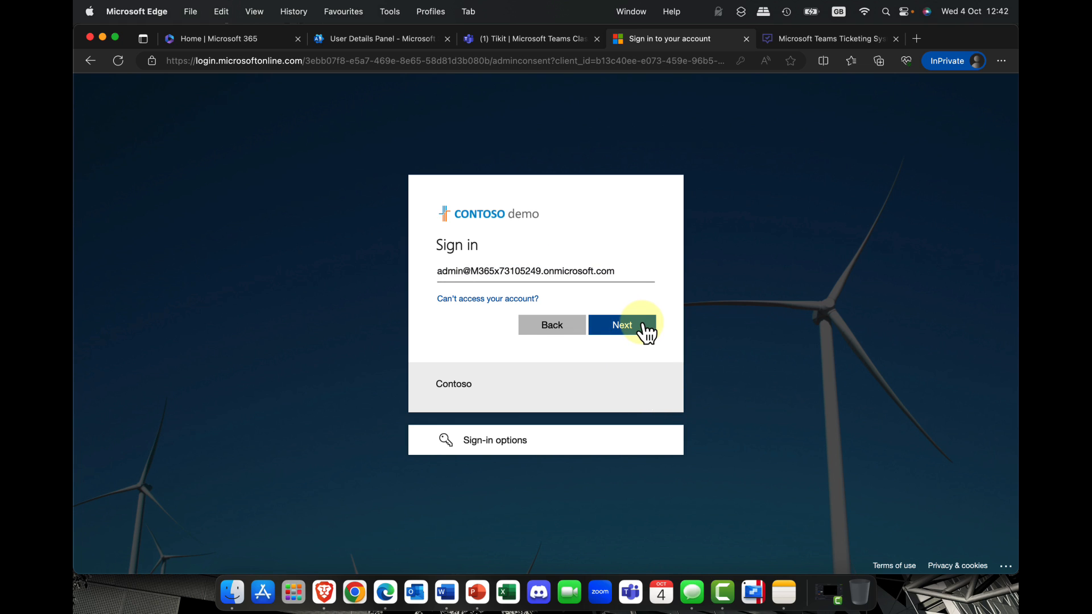
left_click(643, 326)
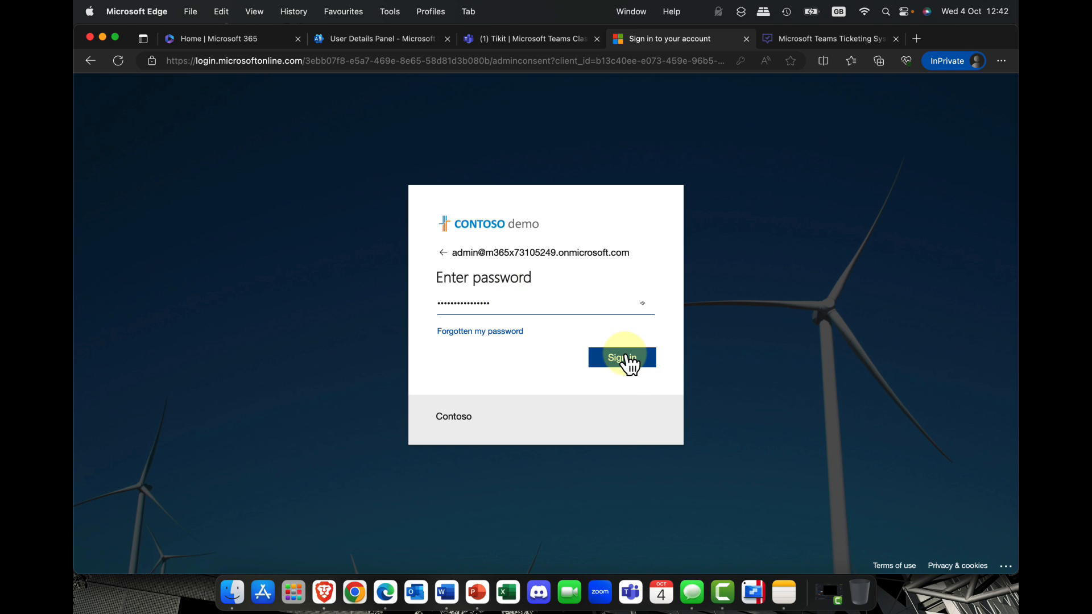
left_click(625, 356)
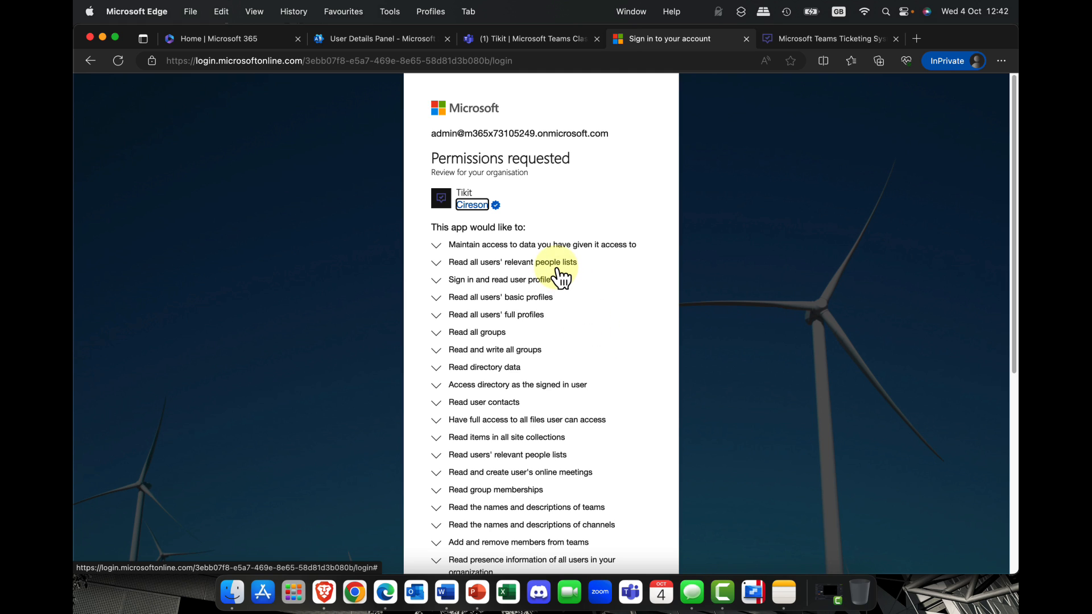
Step: Review the permissions Tikit requests for the organisation and accept them
scroll(555, 275, "down", 5)
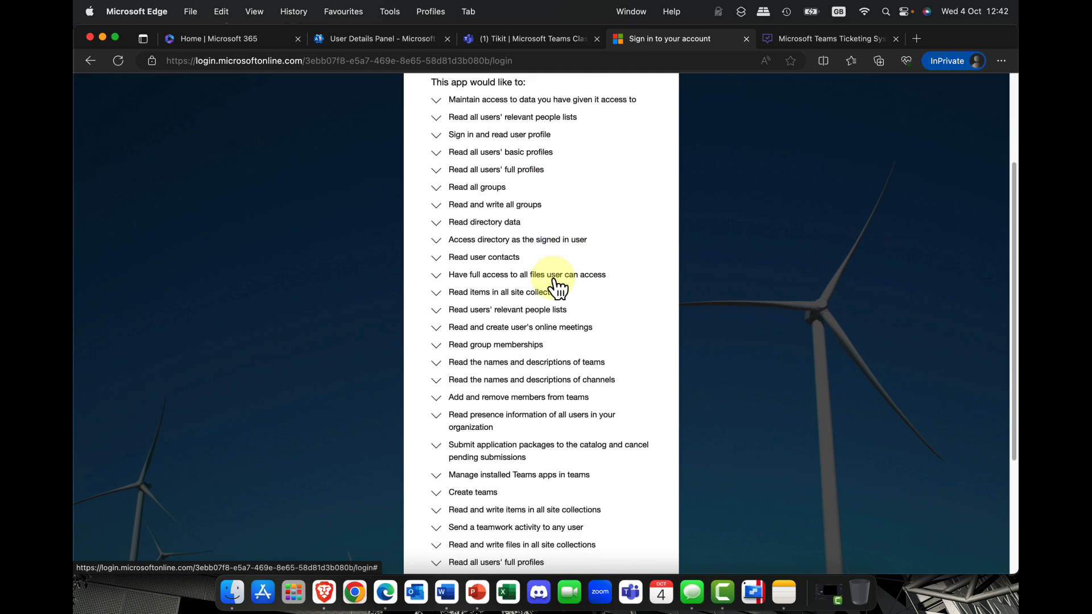
scroll(554, 287, "down", 2)
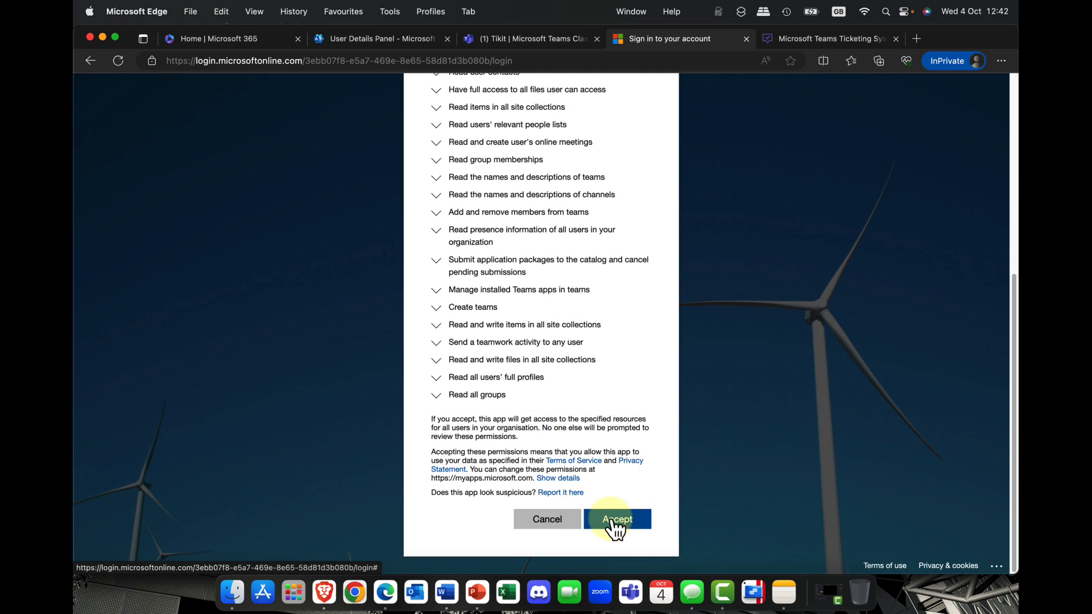
left_click(620, 520)
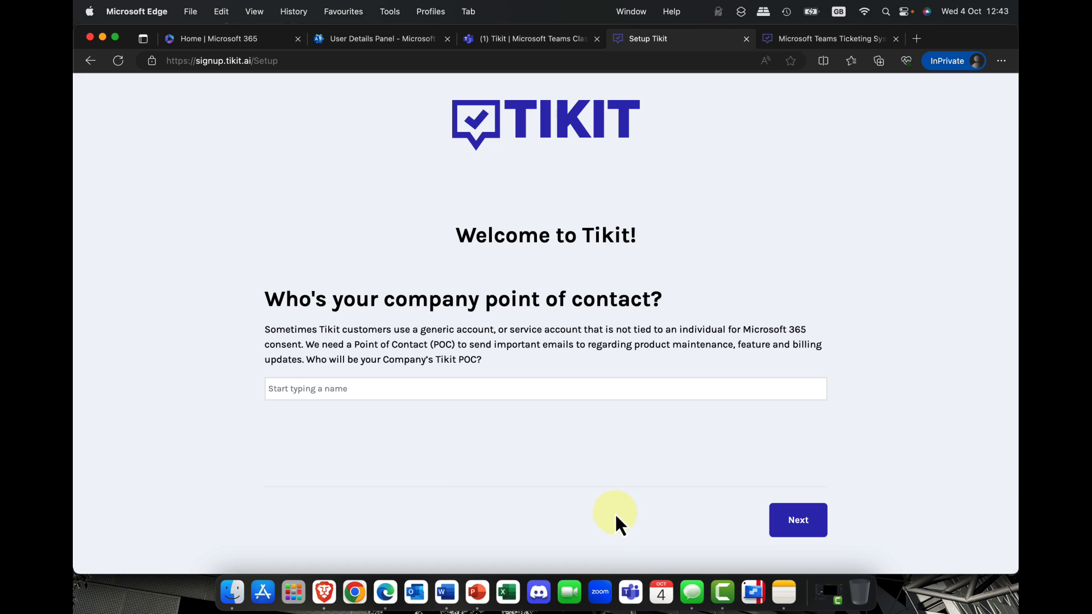
Step: Set Microsoft CDX as the company point of contact and skip providing a different work e-mail address
left_click(380, 396)
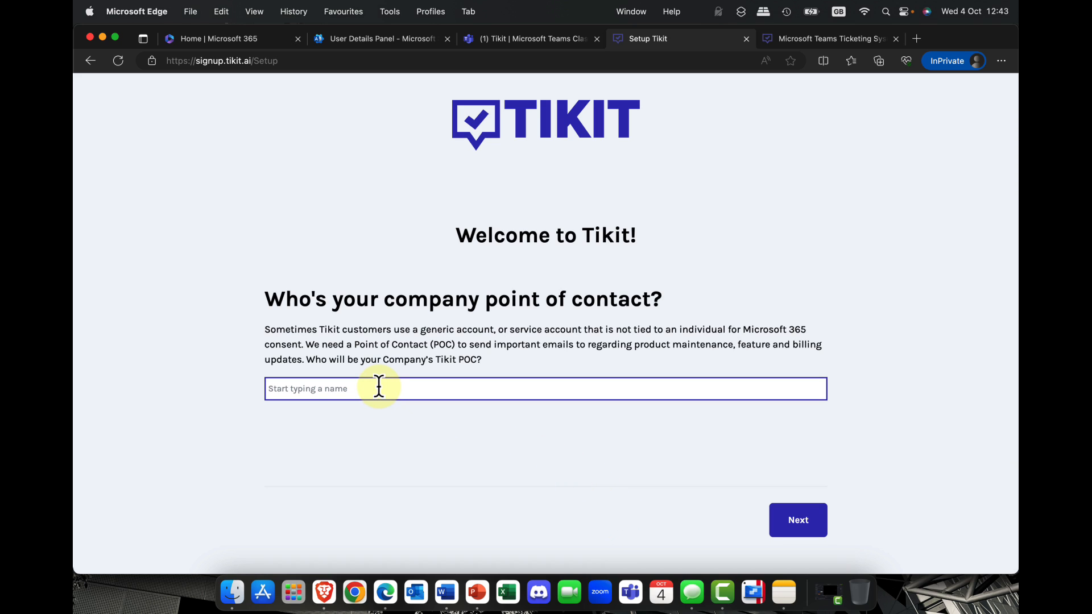
left_click(379, 389)
type("cdx")
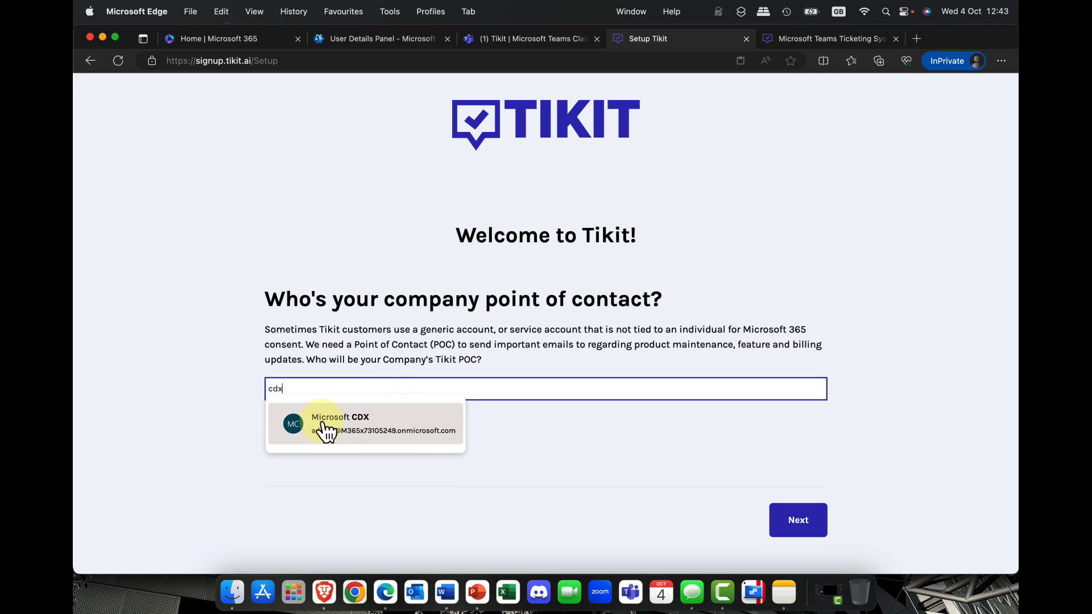
left_click(327, 432)
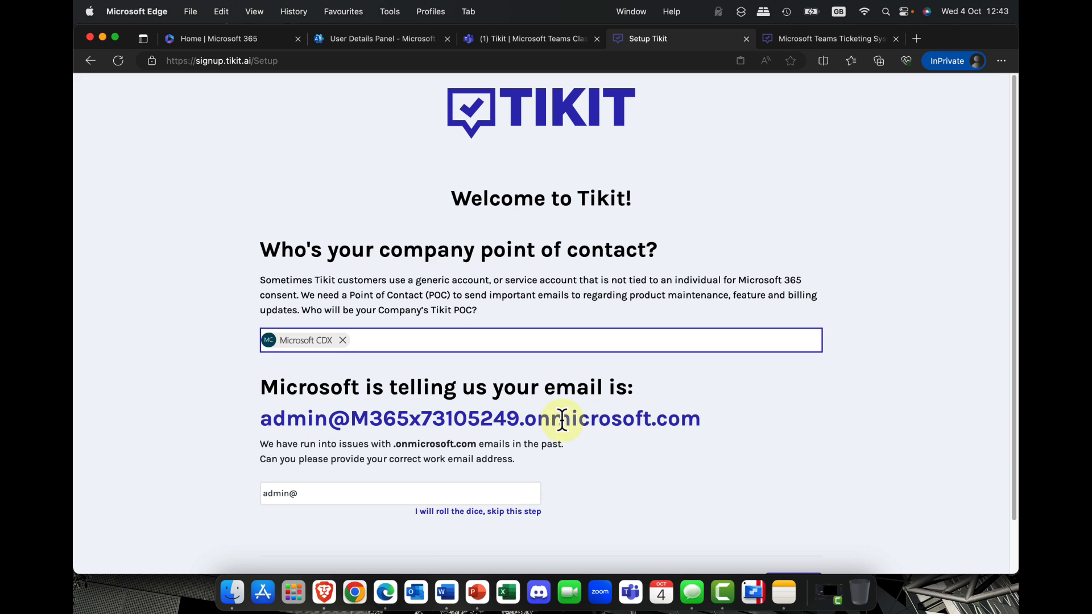
left_click(478, 512)
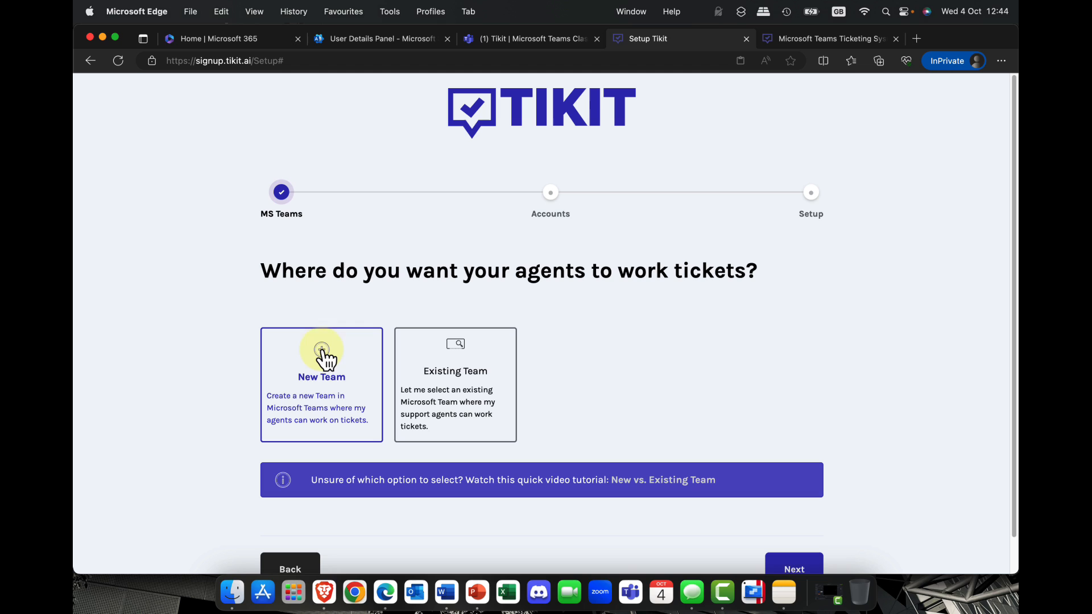
Step: Choose New Team as the place where agents work tickets and continue the setup
scroll(328, 365, "down", 2)
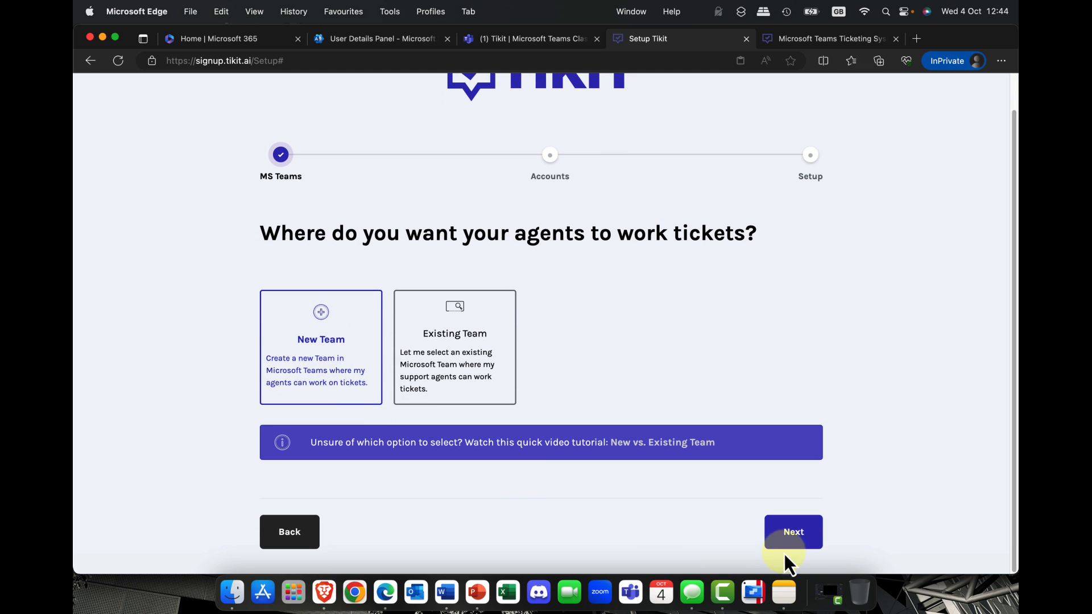
left_click(795, 531)
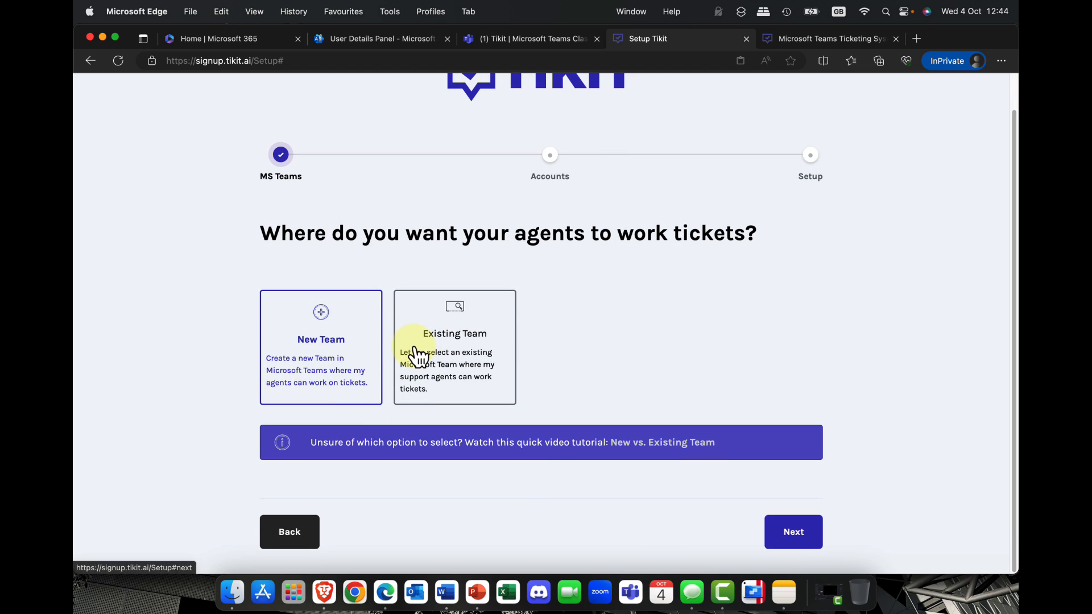
left_click(442, 354)
left_click(369, 350)
left_click(807, 534)
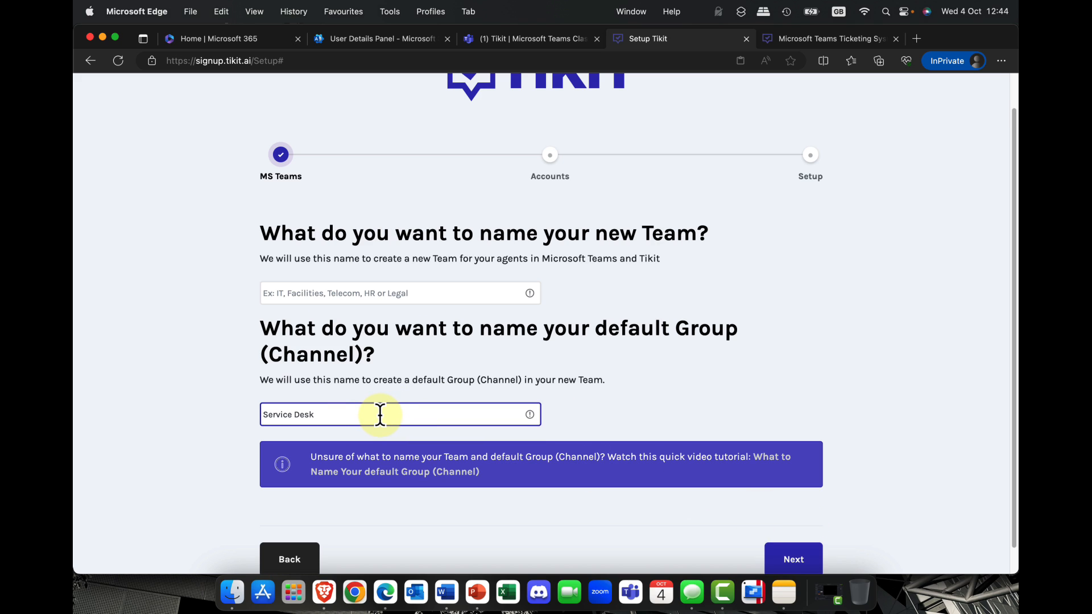
Step: Name the new team IT Support, keep Service Desk as the default channel, and continue with Just me as the only agent
left_click(470, 294)
type("IT Support")
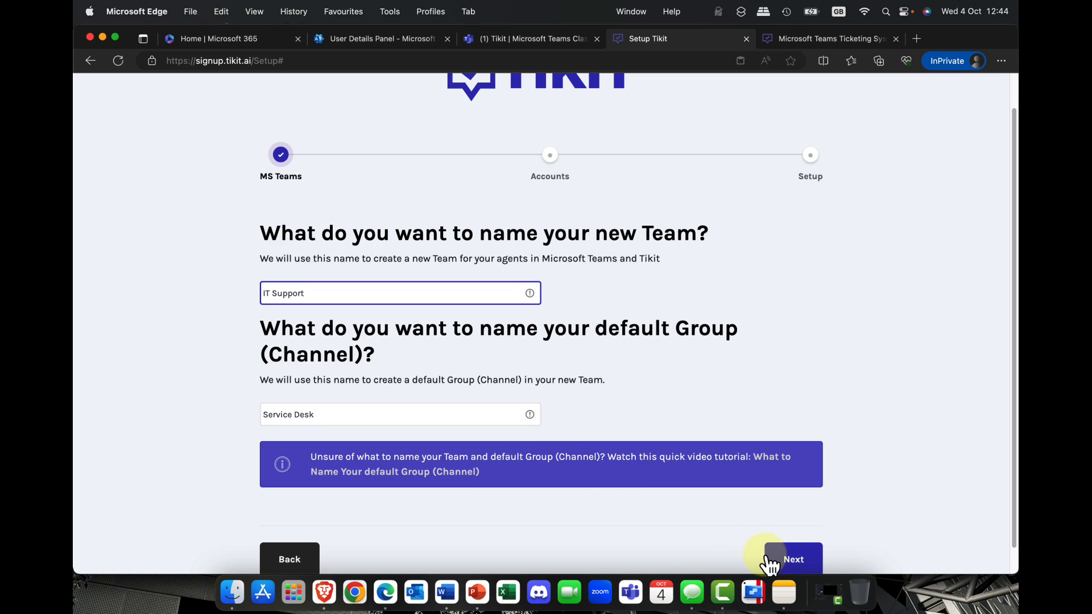
left_click(785, 558)
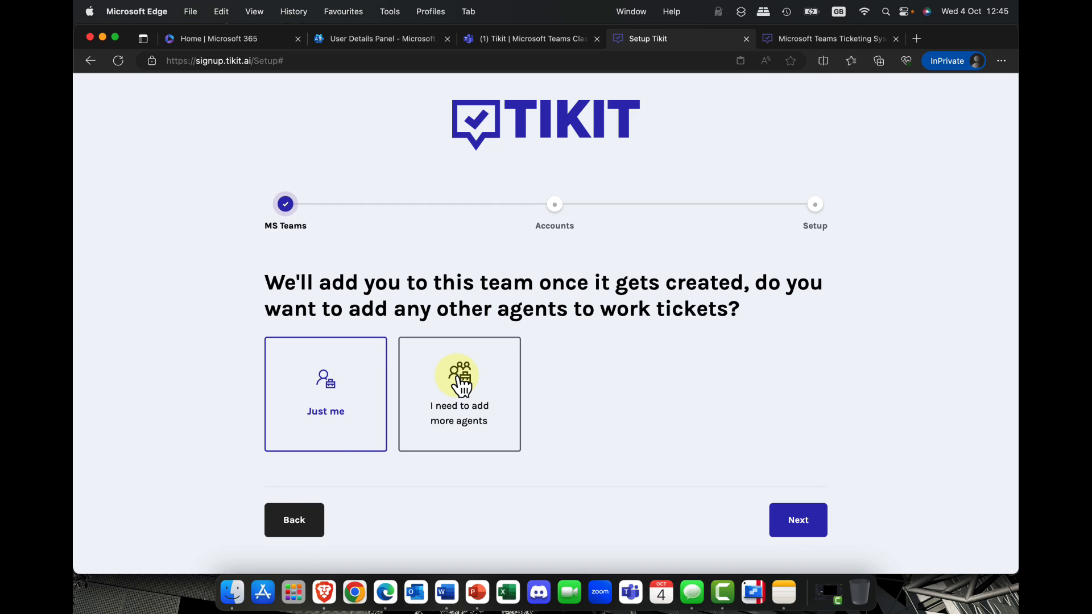
left_click(795, 526)
Step: Add Microsoft CDX and a second user found with "ade" as Tikit administrators, and finish the setup using the signed-in account
scroll(785, 529, "down", 5)
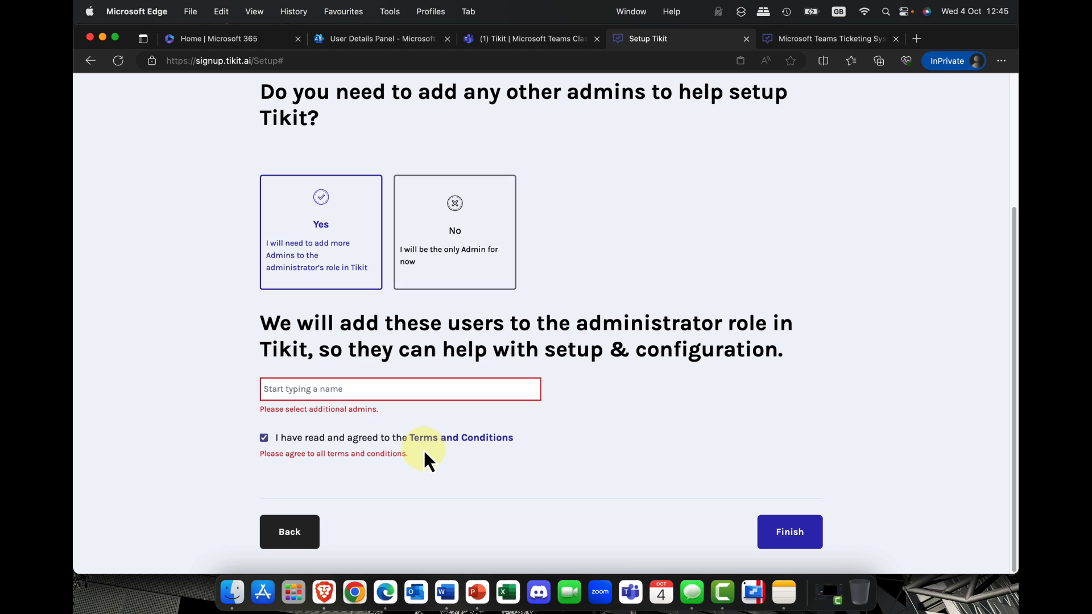
left_click(317, 389)
type("cdx")
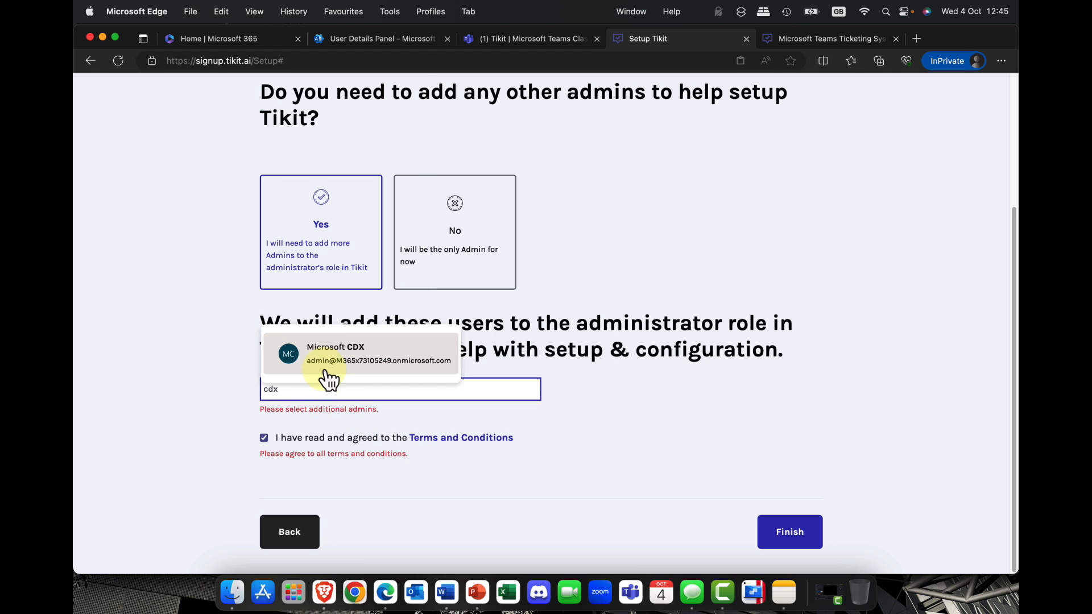
left_click(340, 361)
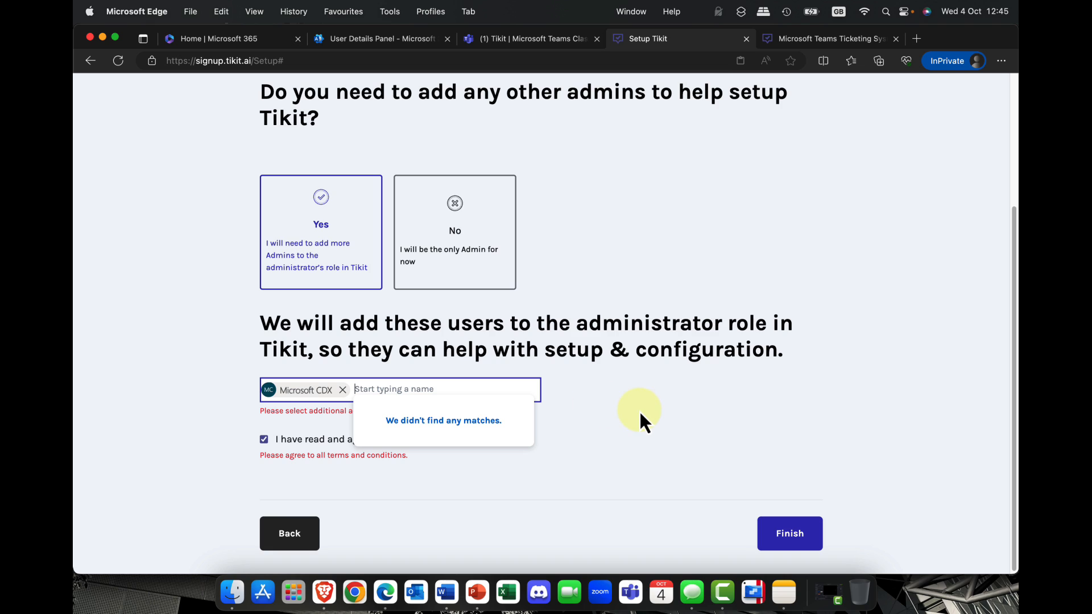
type("ade")
left_click(527, 444)
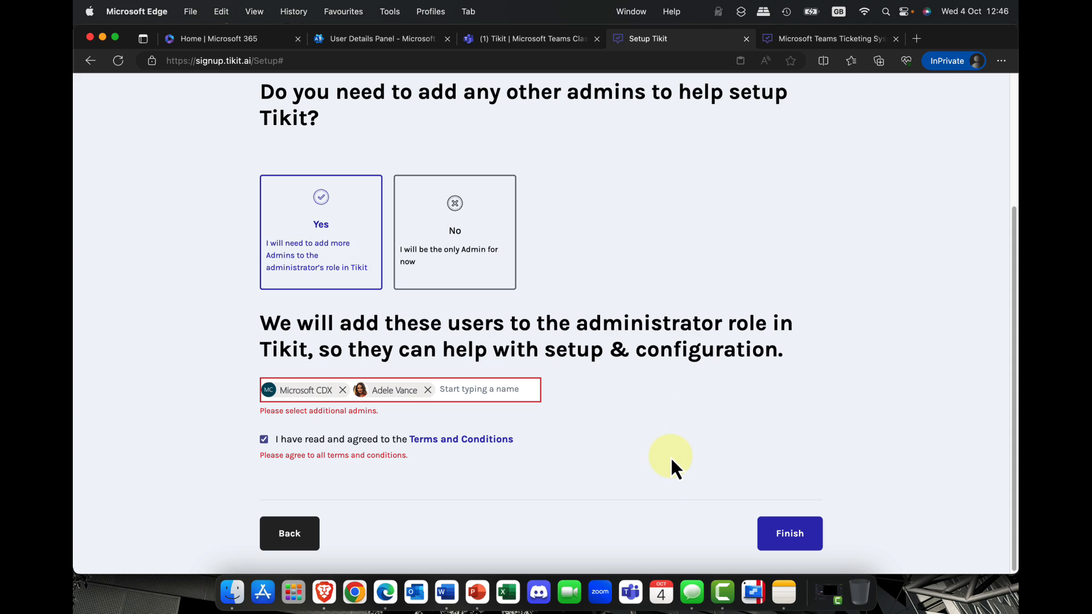
left_click(771, 533)
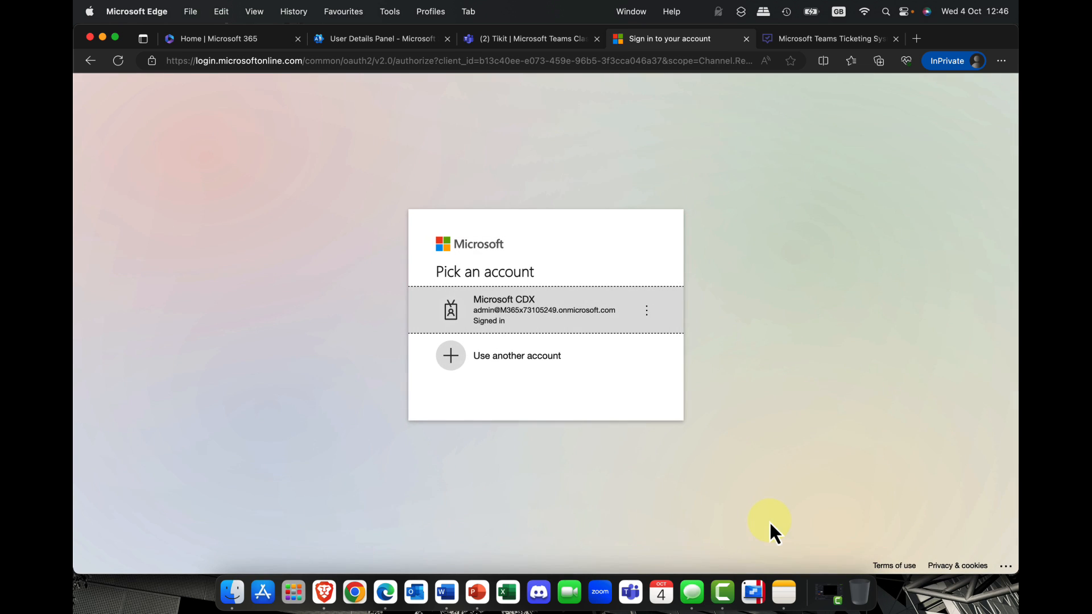
left_click(499, 308)
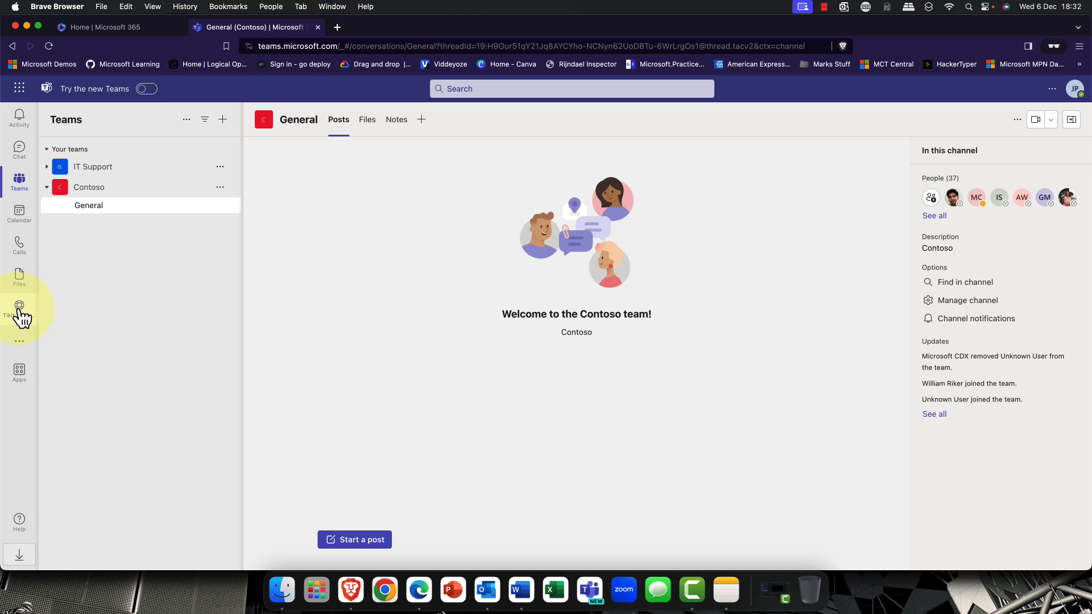
Step: Open the Tikit Virtual Agent chat in Teams and send the message "I'm having a problem with Microsoft Teams"
left_click(21, 313)
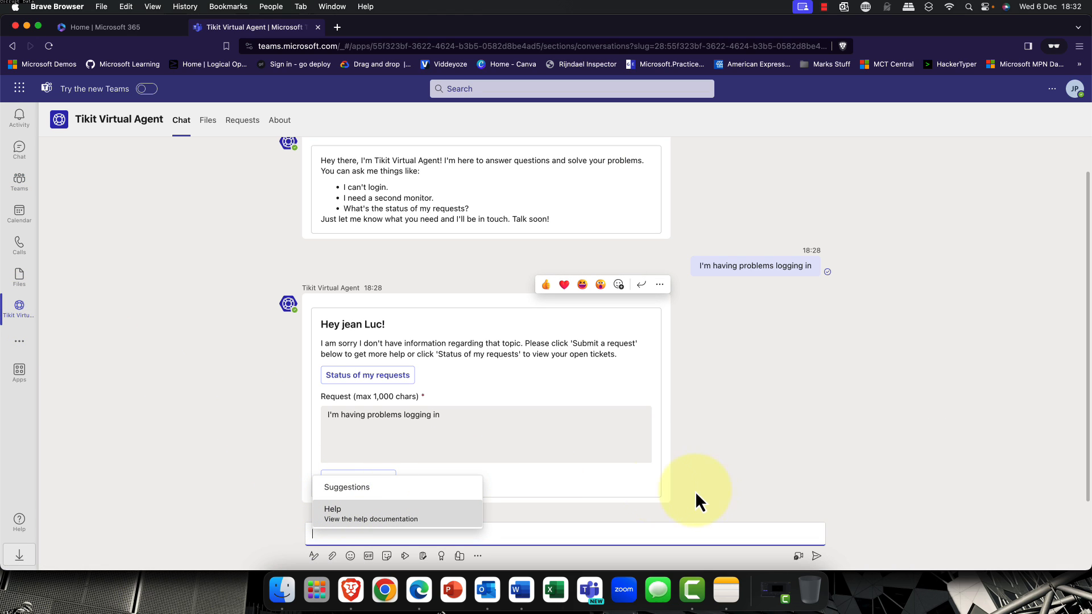
left_click(751, 501)
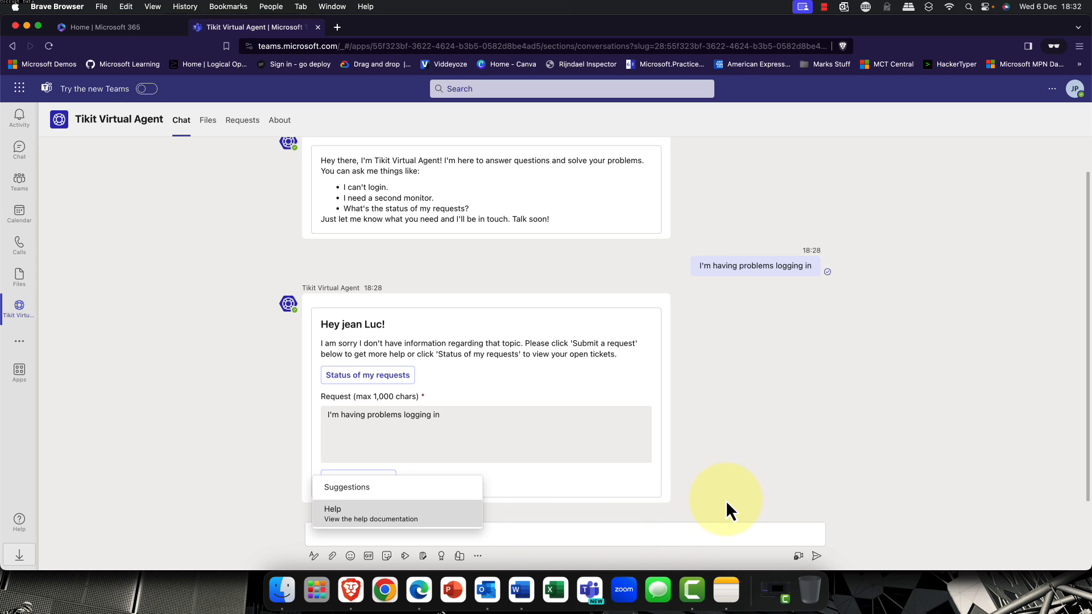
left_click(364, 535)
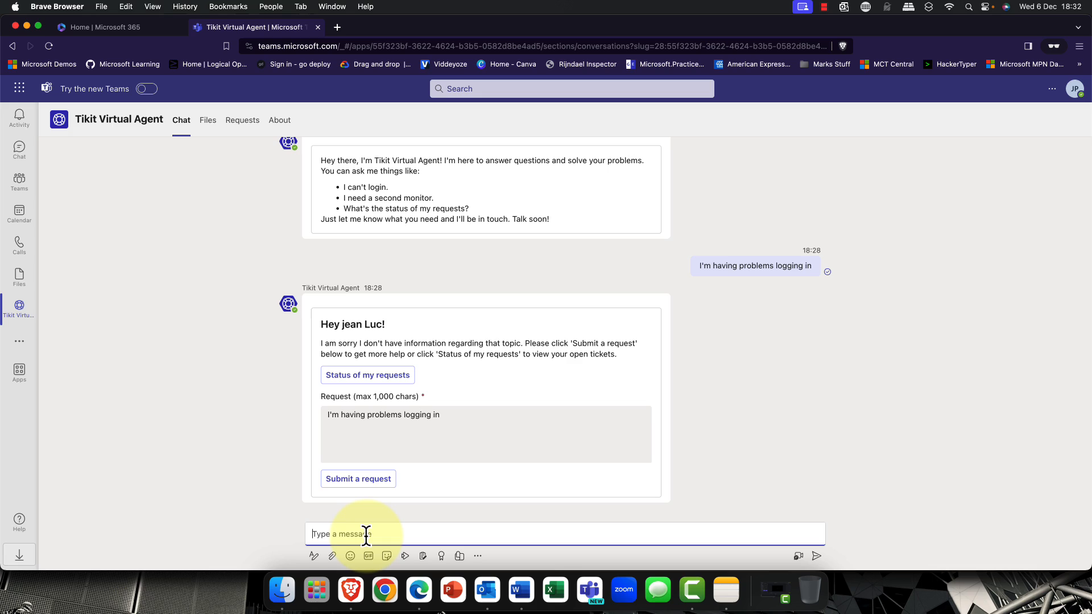
type("I'm having a problem with Microsoft Teams")
key("Return")
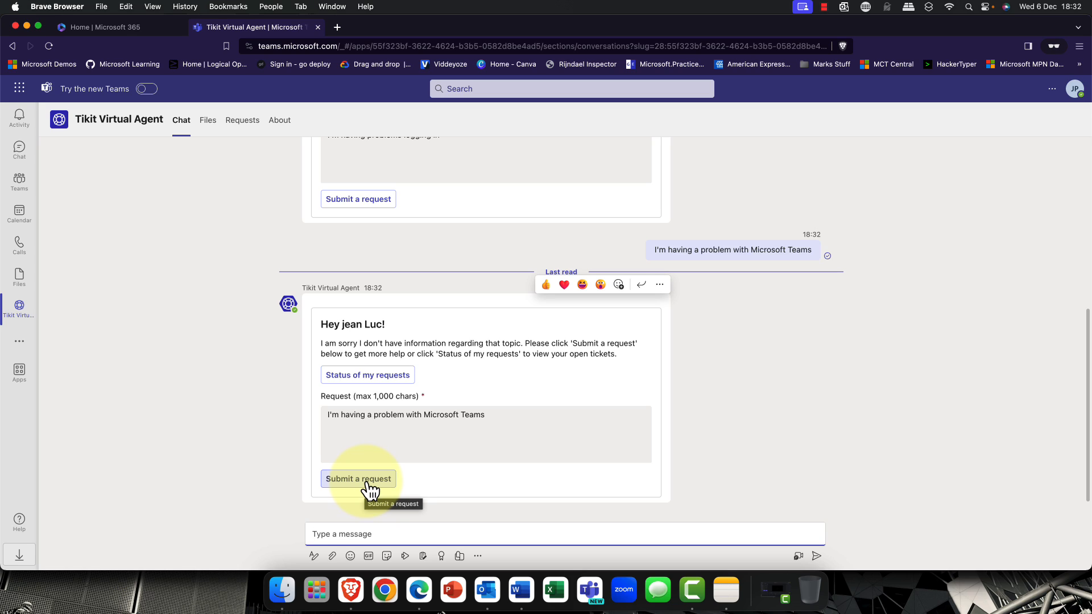
right_click(612, 376)
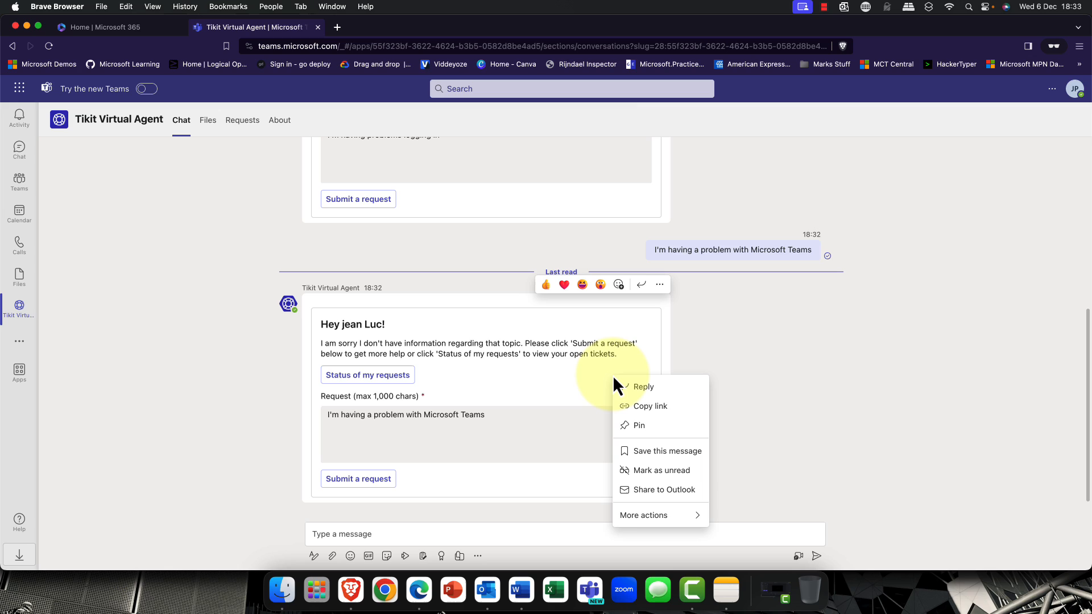
mouse_move(636, 517)
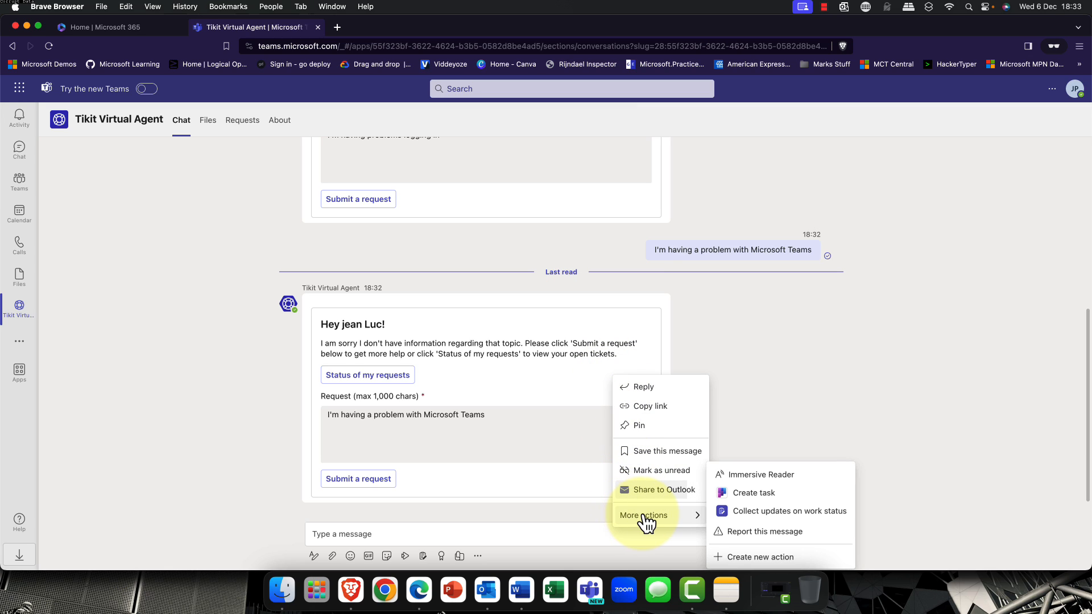
left_click(768, 422)
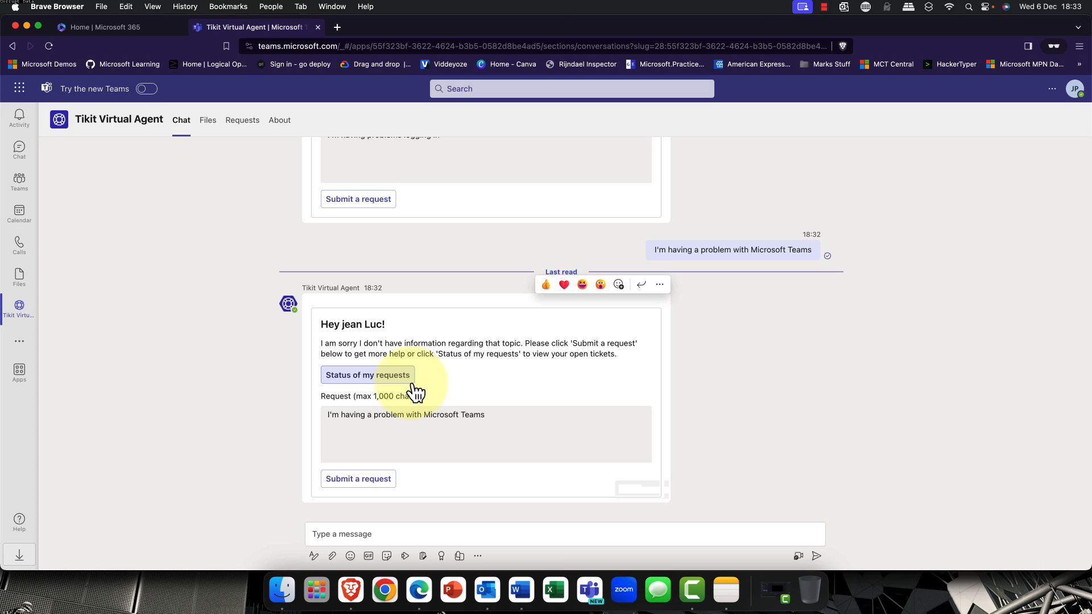
Step: Submit the Microsoft Teams problem as a support request from the Tikit Virtual Agent's reply card
left_click(342, 481)
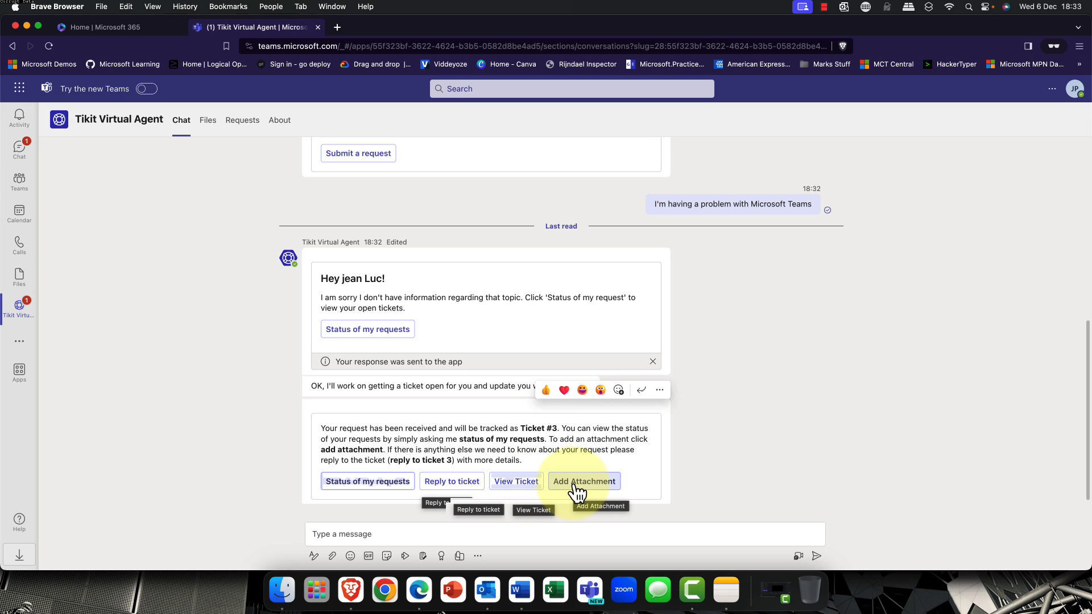
scroll(577, 494, "up", 1)
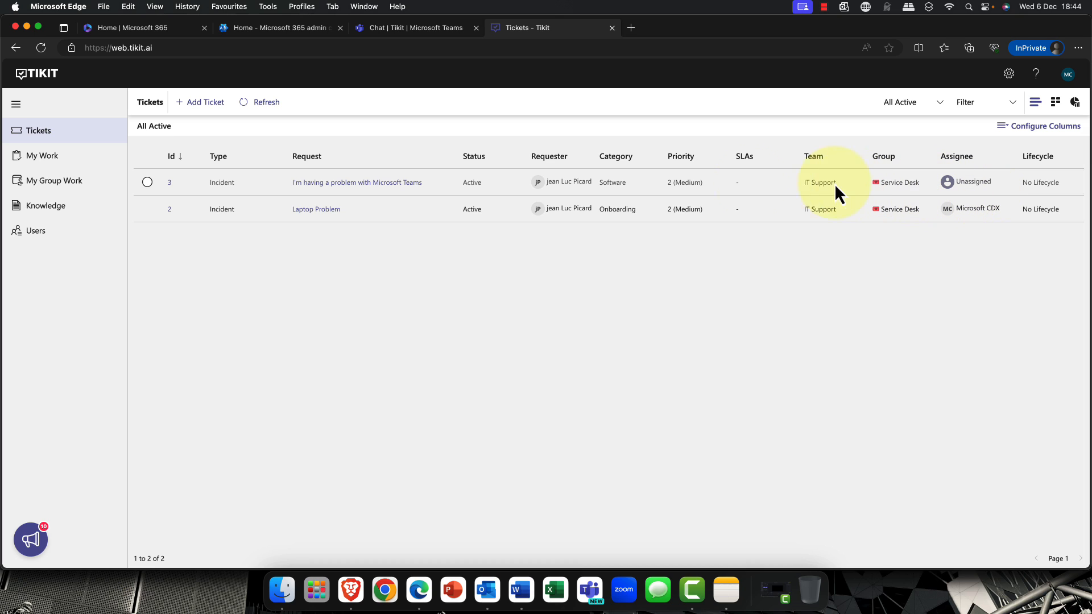
Step: Open the Microsoft Teams problem ticket in the Tikit agent portal, and the closed Laptop Problem ticket in My Work
left_click(305, 183)
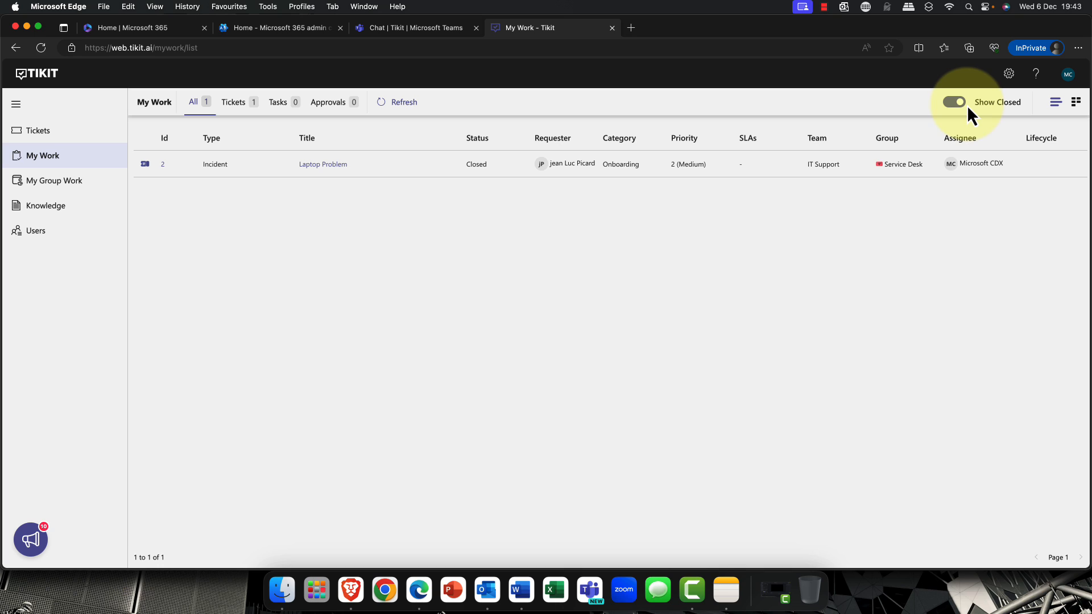
left_click(325, 165)
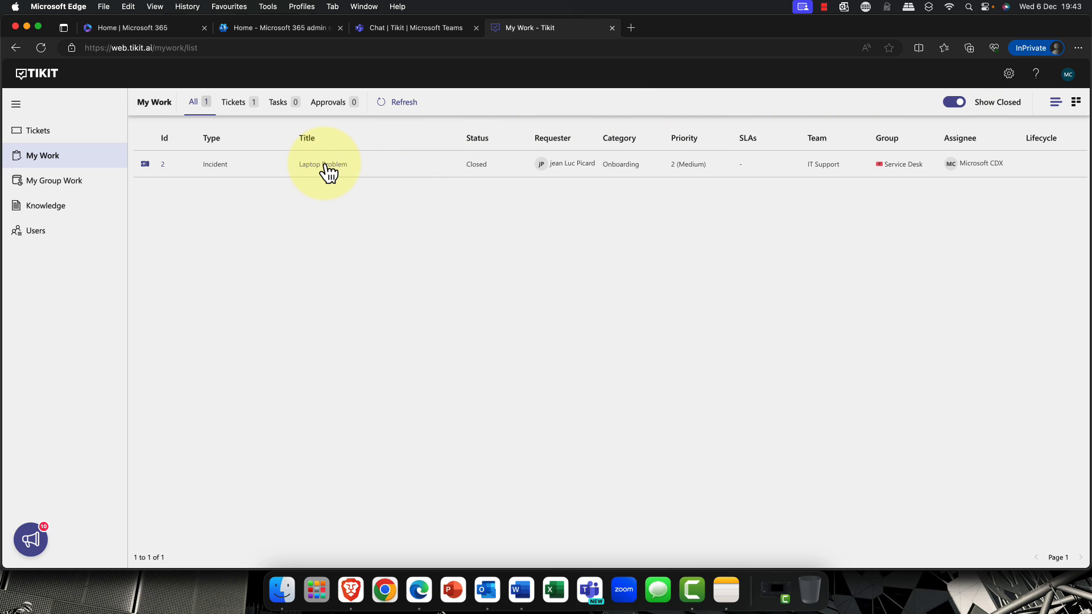
left_click(325, 165)
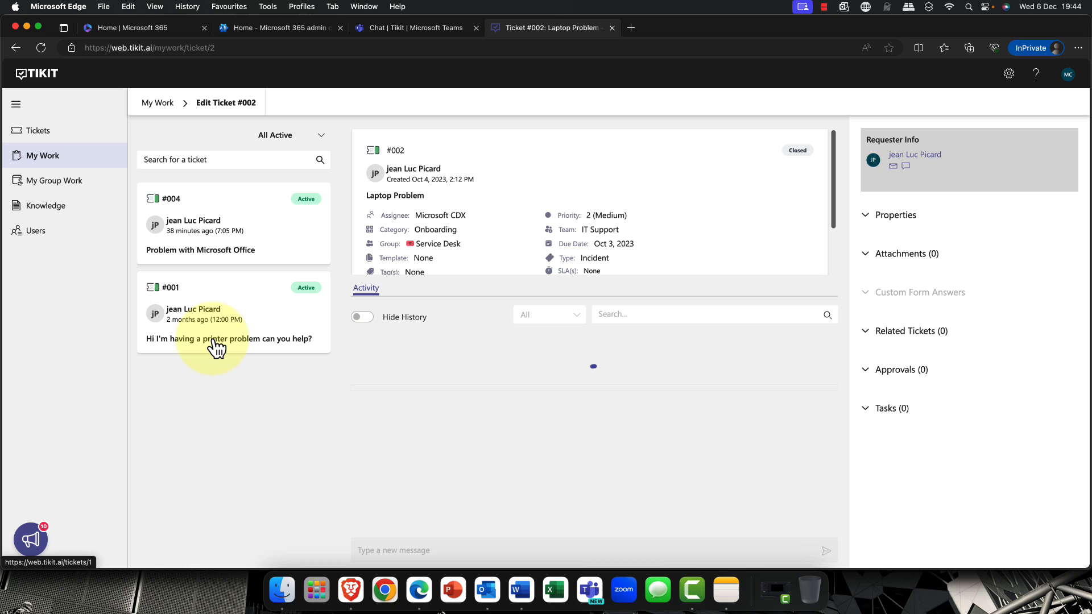
Step: Open printer problem ticket #001, set its status to Closed in its properties, and save the change
left_click(213, 340)
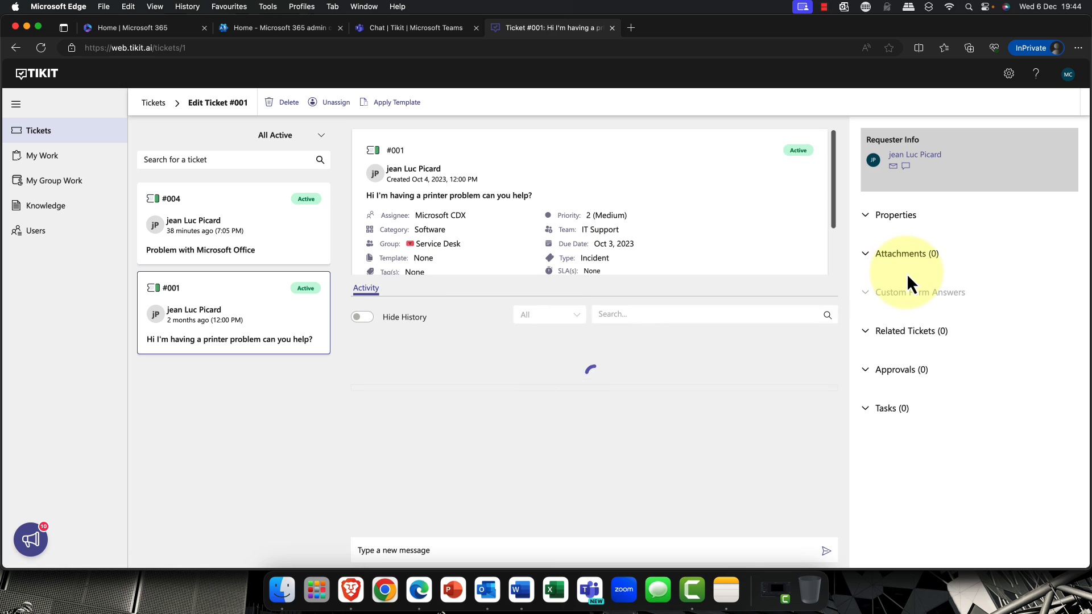
left_click(886, 217)
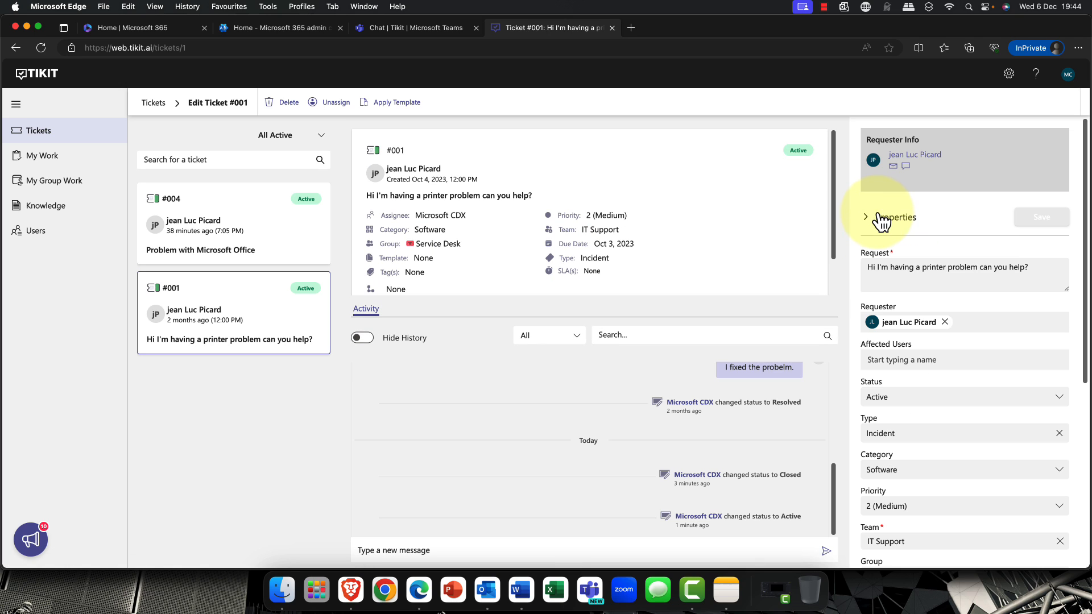
left_click(1061, 398)
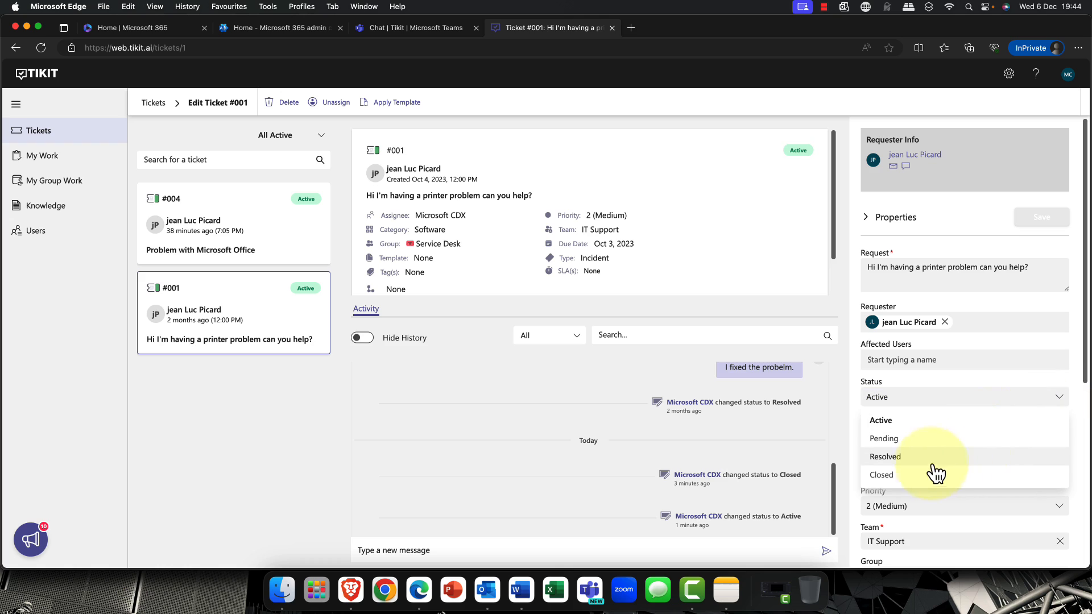
left_click(889, 475)
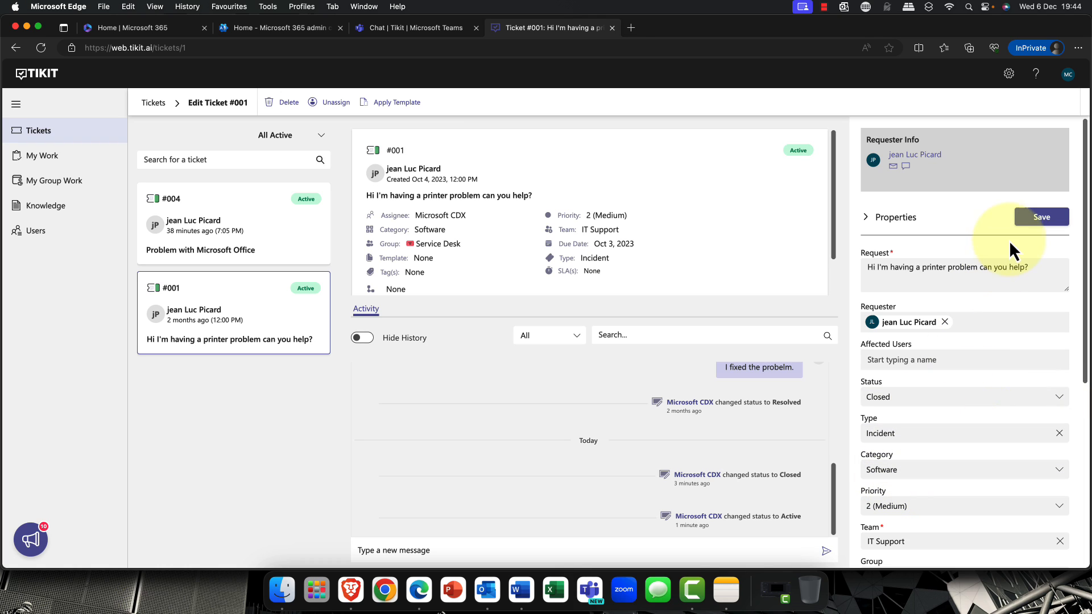
left_click(1045, 219)
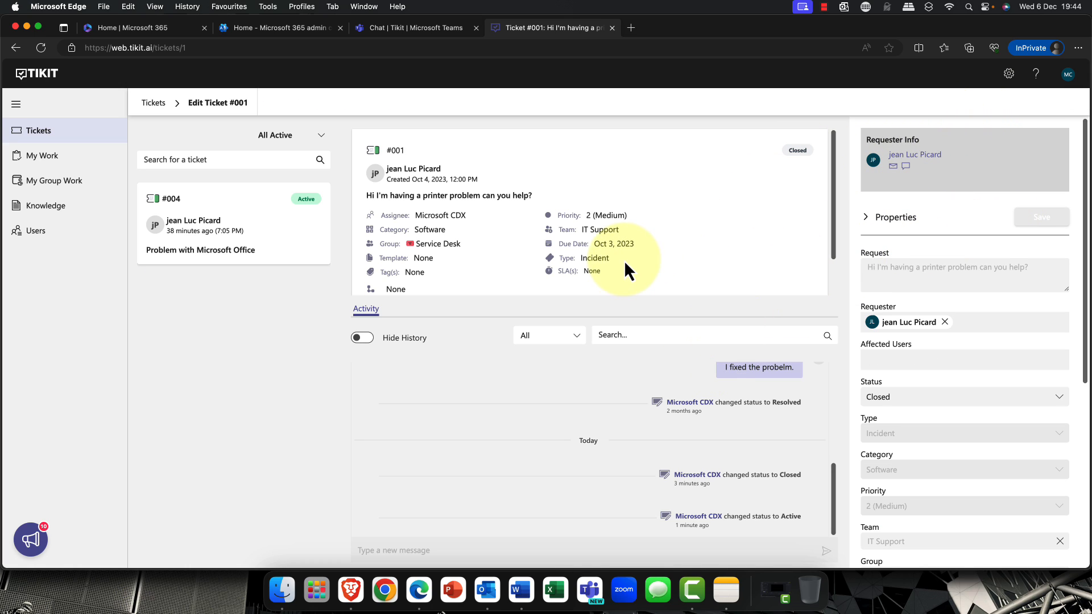
Step: Switch to Brave and open the Tikit Virtual Agent chat in Teams to check for updates on the requester's tickets
left_click(353, 596)
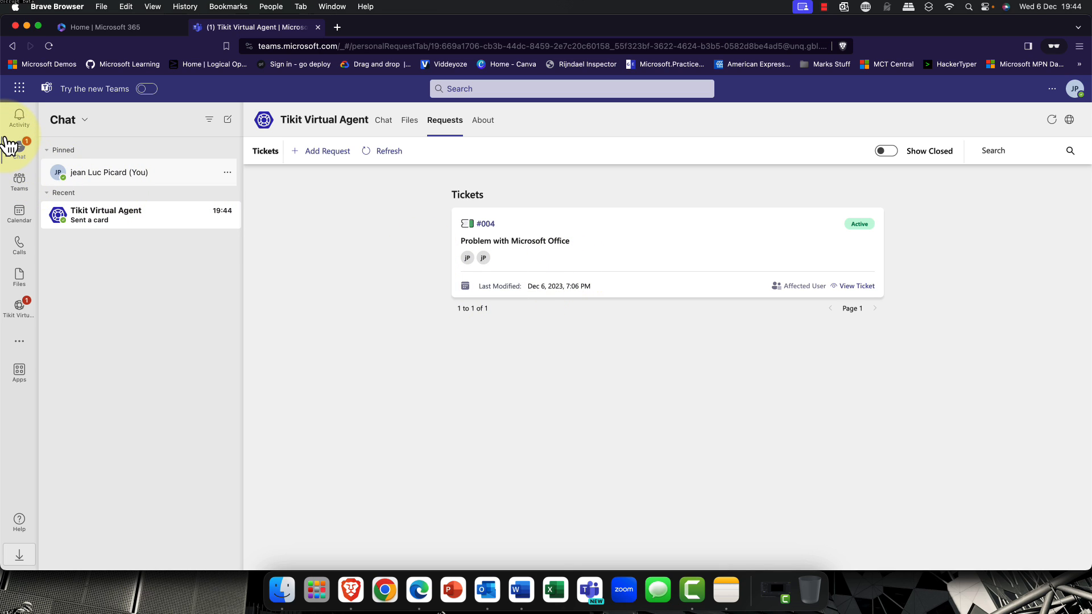
left_click(22, 309)
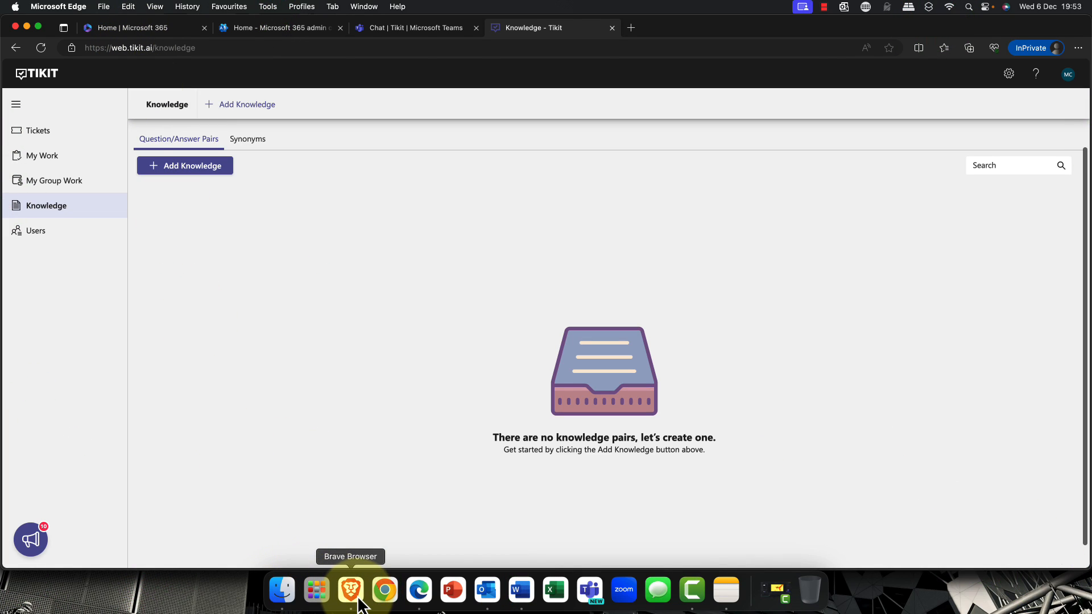
left_click(351, 592)
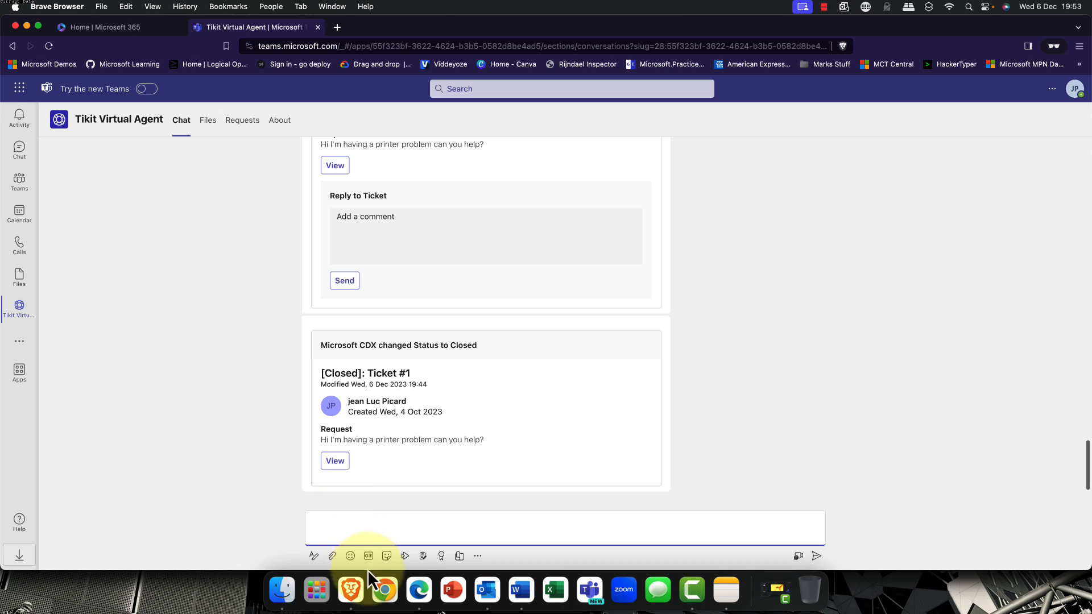
Step: Switch back to Tikit in Edge, look at the Add Knowledge form for question and answer pairs, and cancel it
left_click(424, 598)
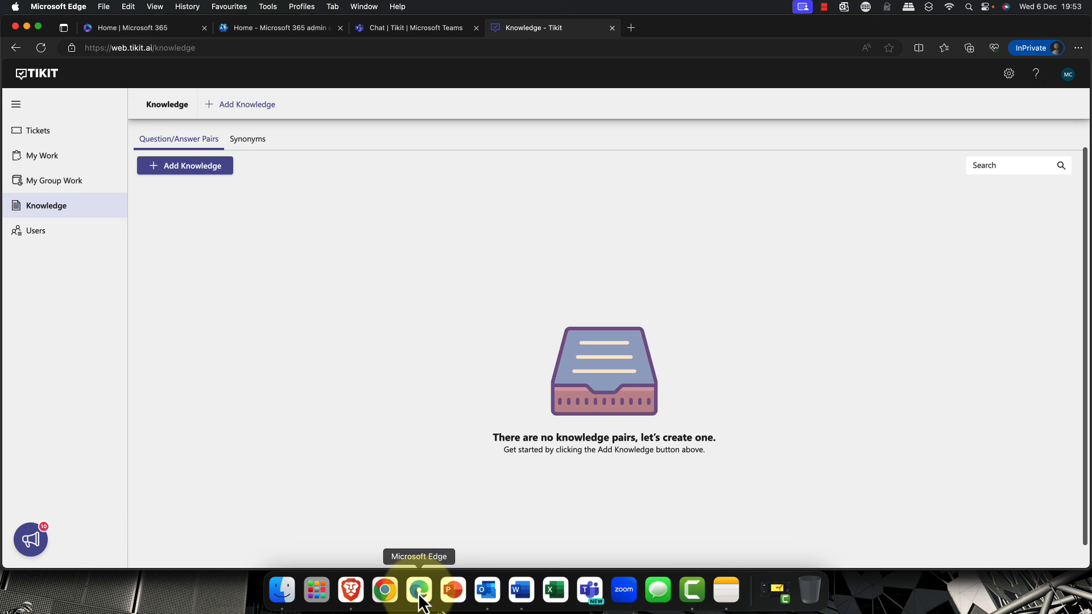
left_click(178, 165)
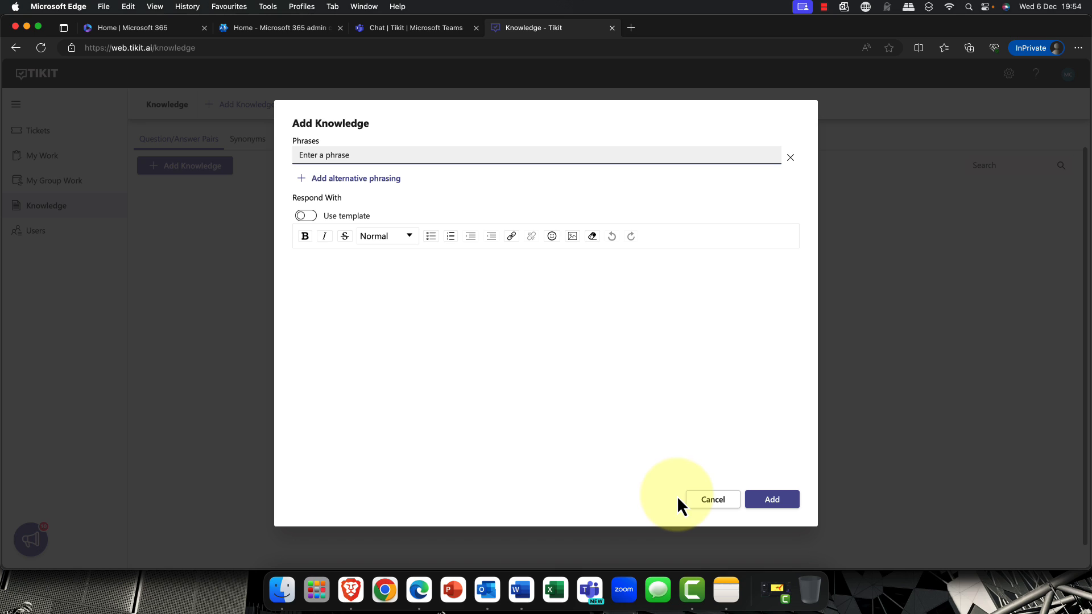
left_click(706, 500)
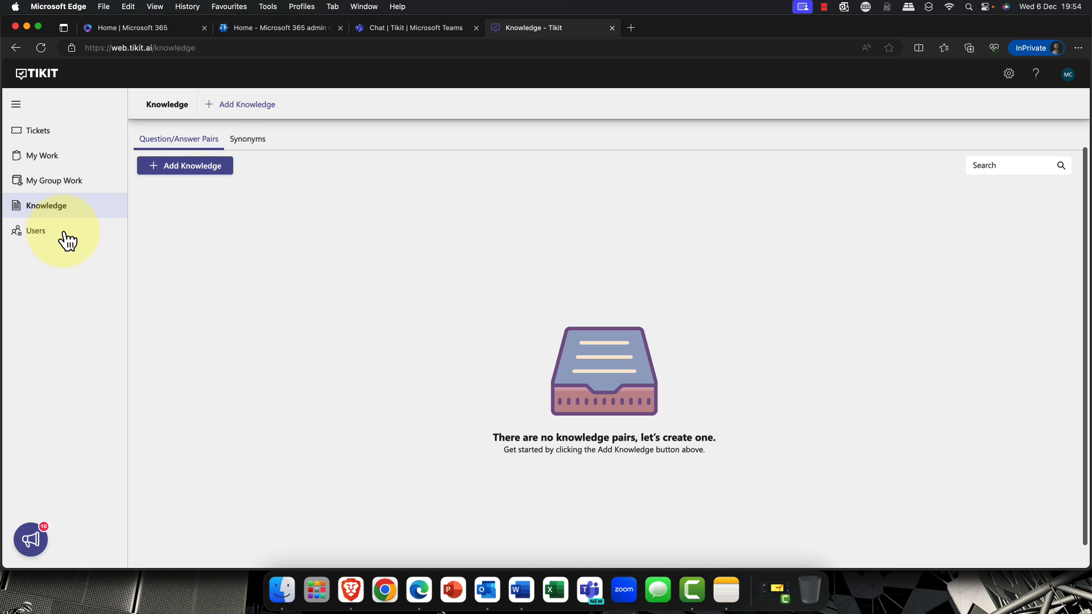
Step: Open the ticket requester's profile from the Tikit users and review their user information and licenses
left_click(44, 231)
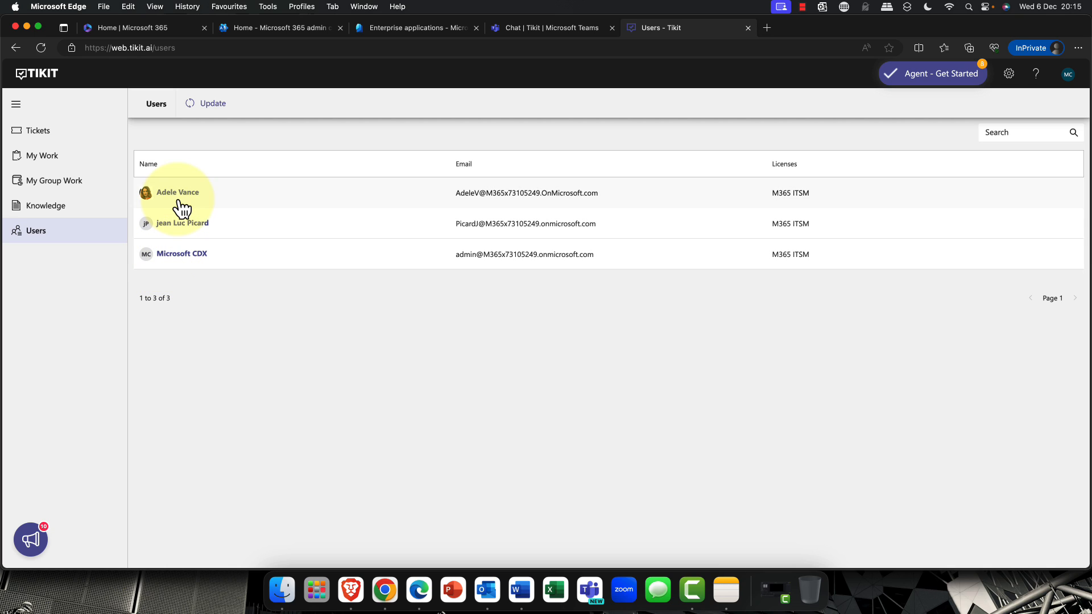
left_click(177, 228)
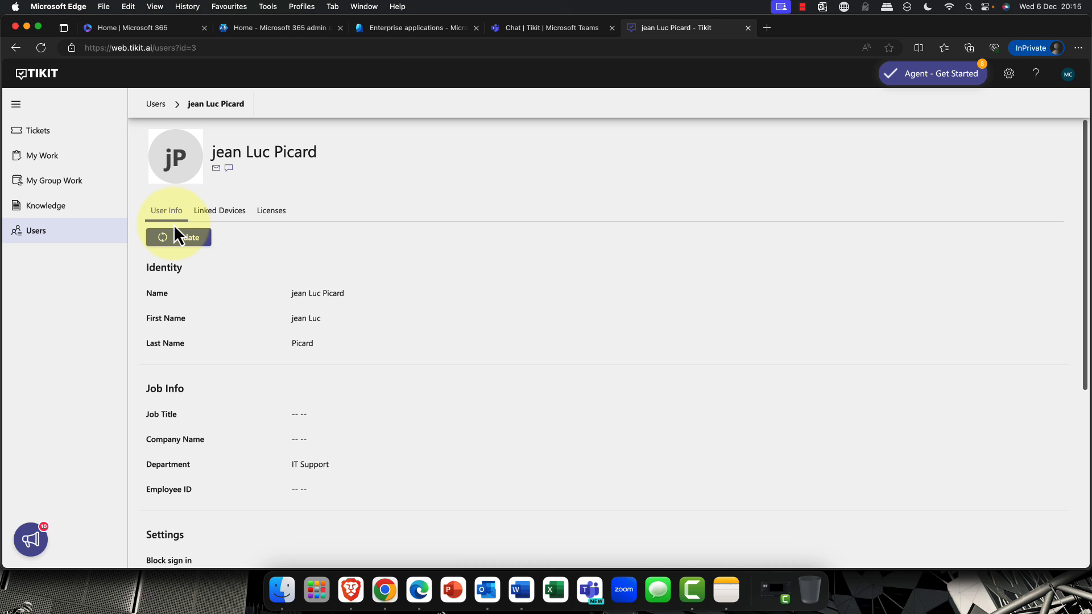
scroll(282, 316, "down", 5)
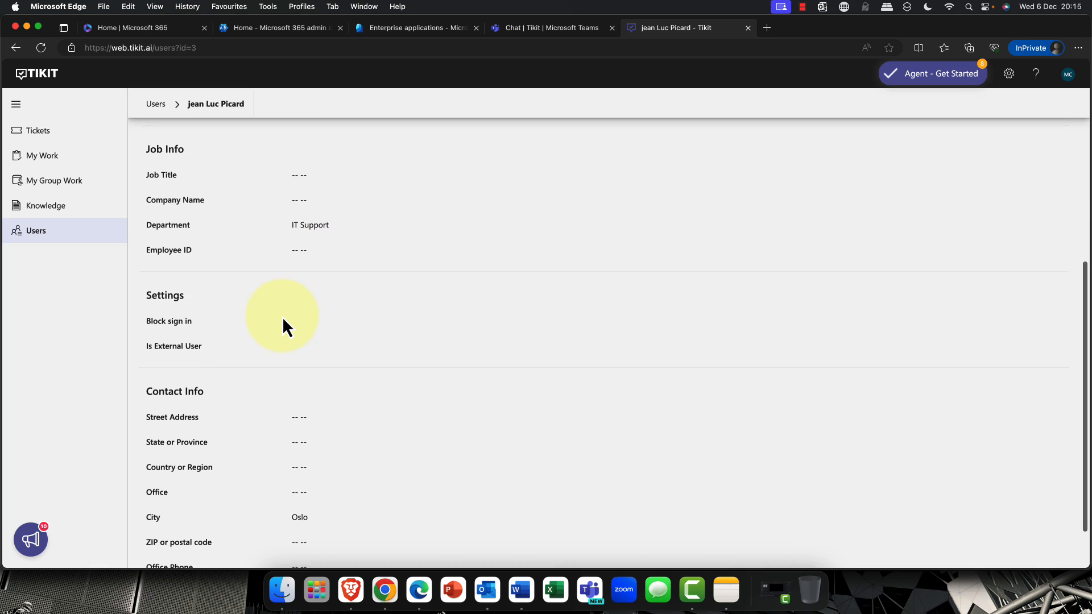
scroll(282, 316, "up", 5)
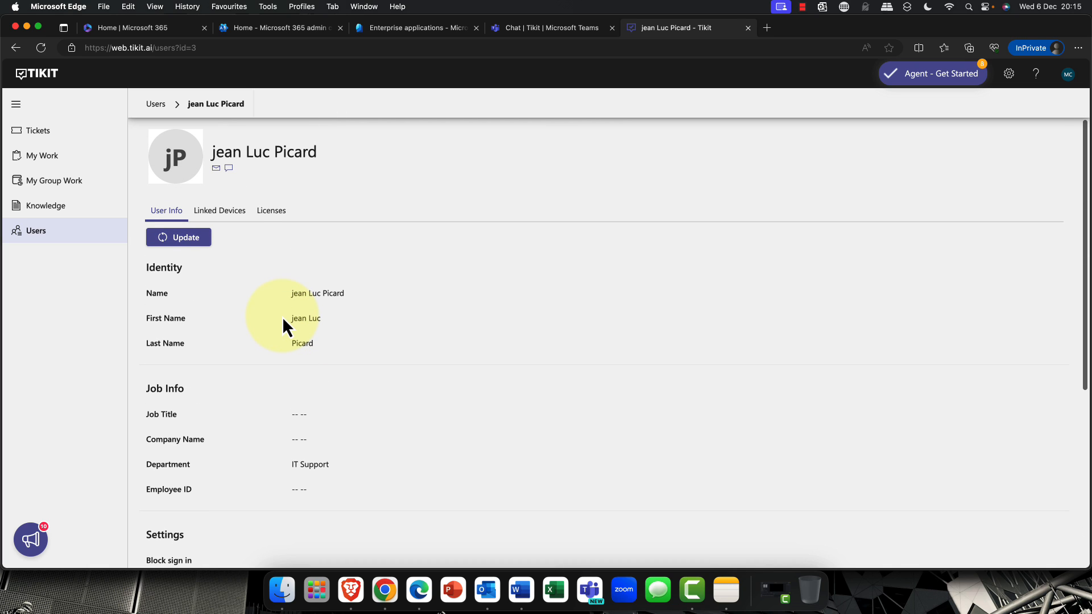
left_click(273, 211)
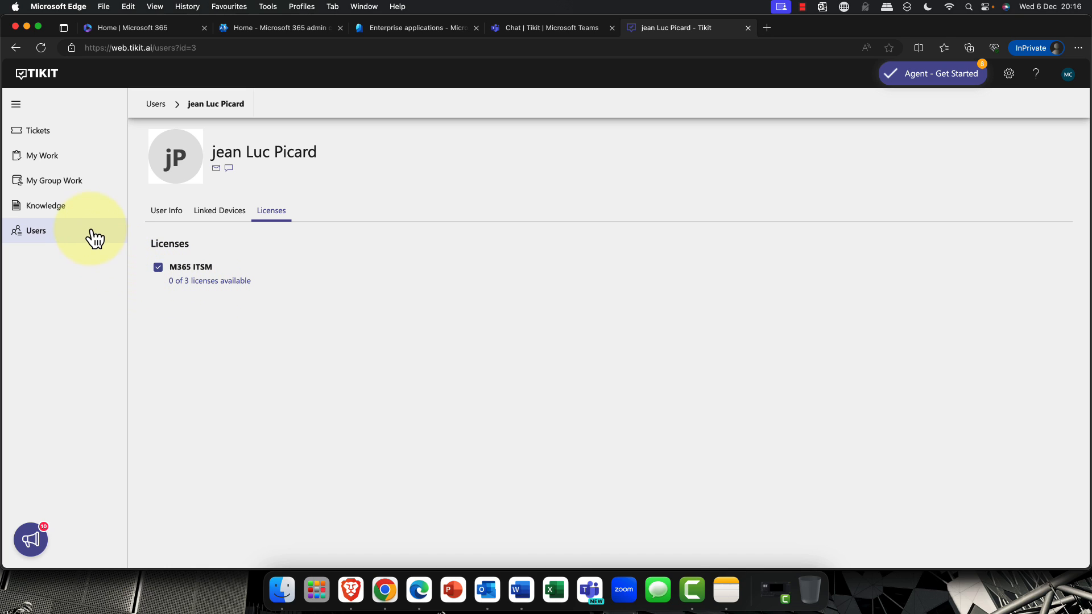
Step: Look through the agent Getting Started checklist and close it
left_click(943, 83)
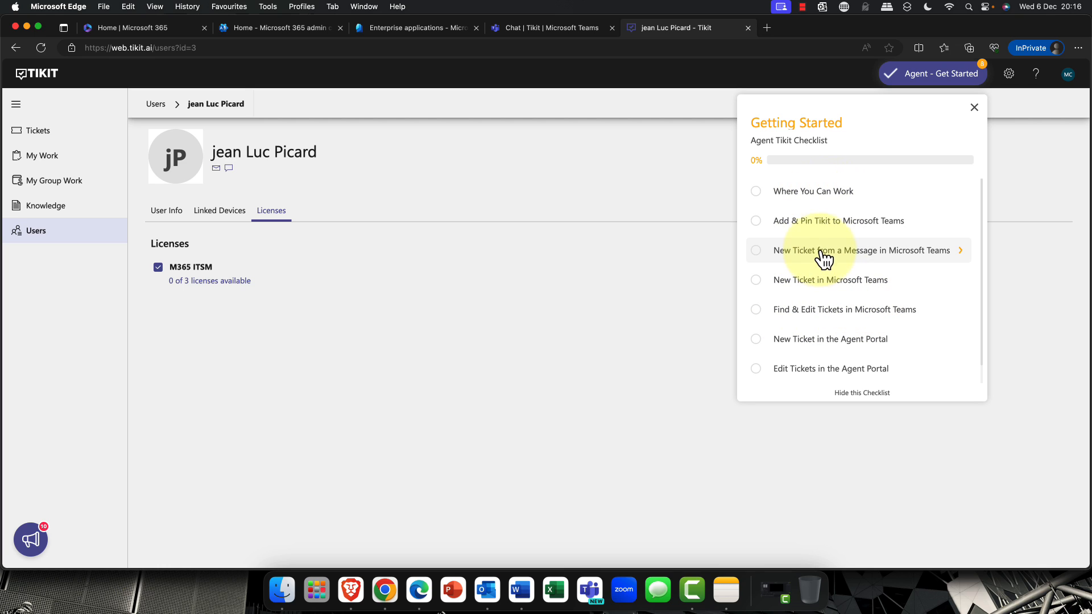
scroll(812, 225, "down", 1)
scroll(812, 225, "up", 1)
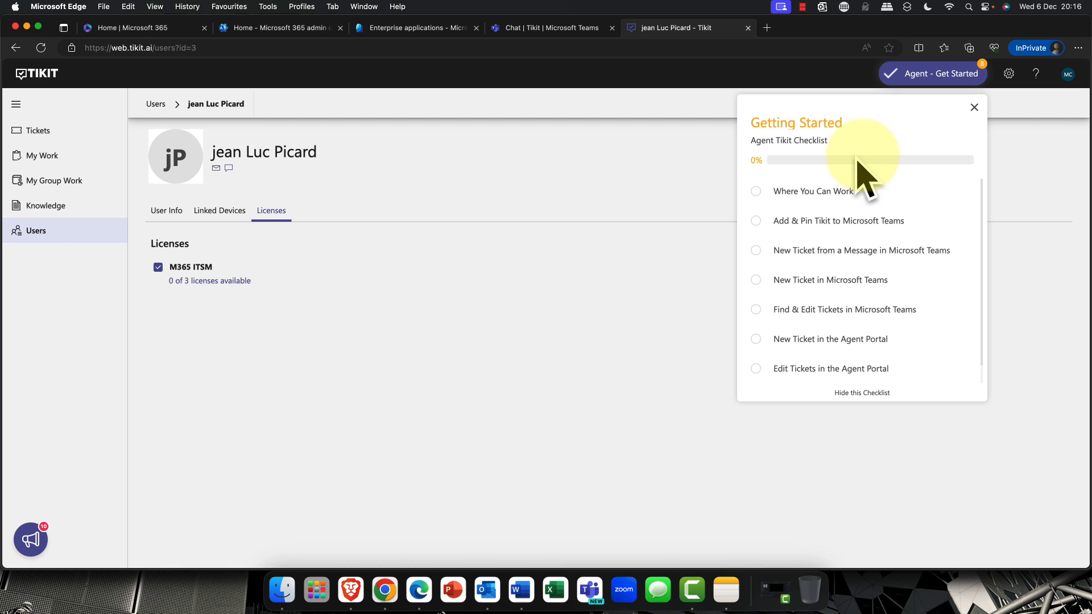
left_click(938, 80)
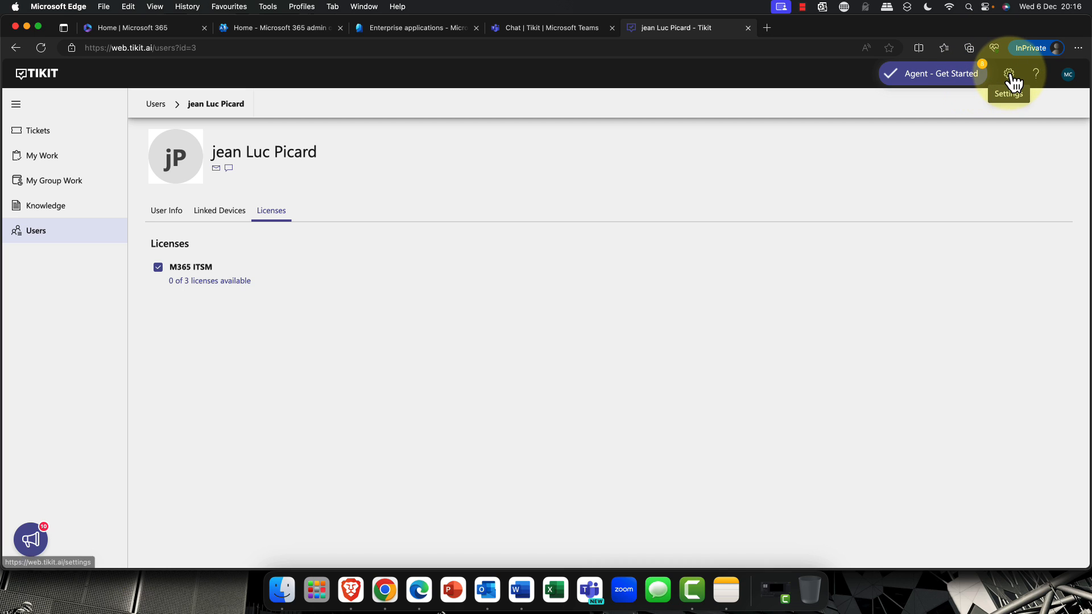
Step: Open the Tikit settings and review the feature-based consents under Consent Management
left_click(1010, 79)
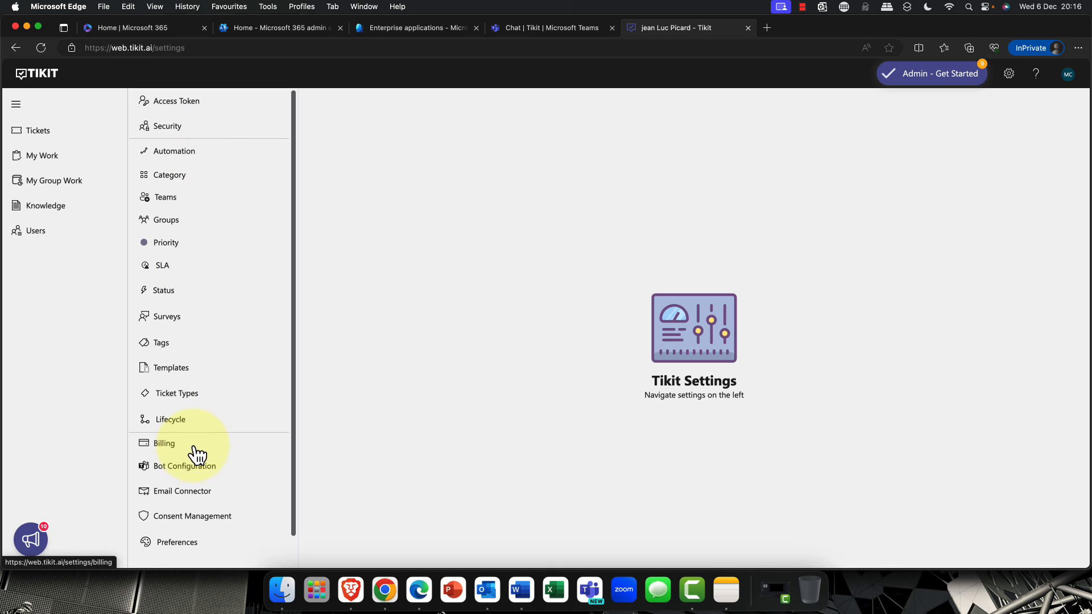
left_click(180, 518)
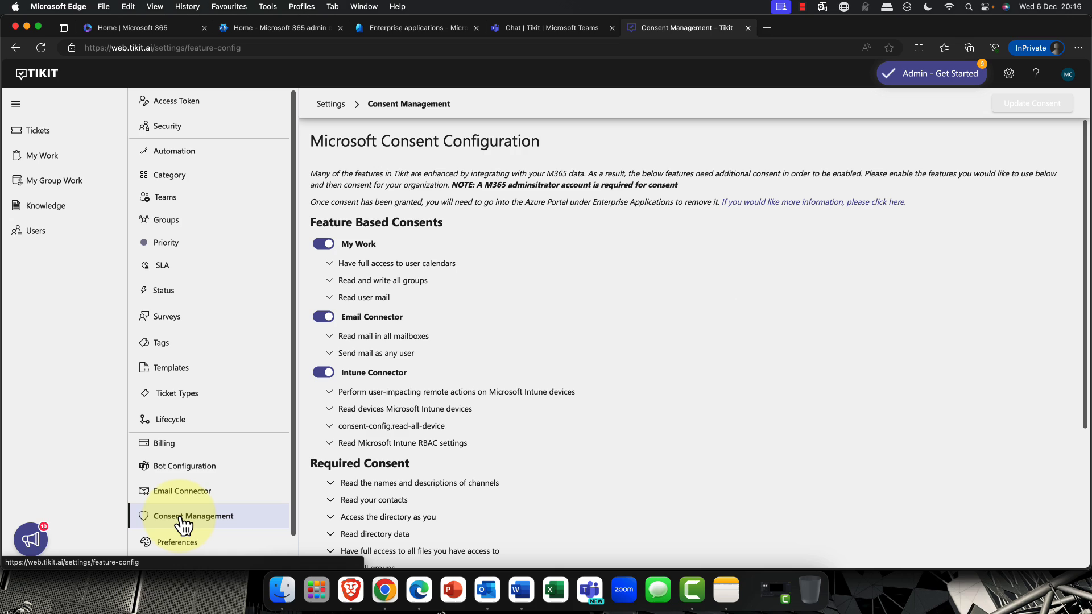
left_click(324, 244)
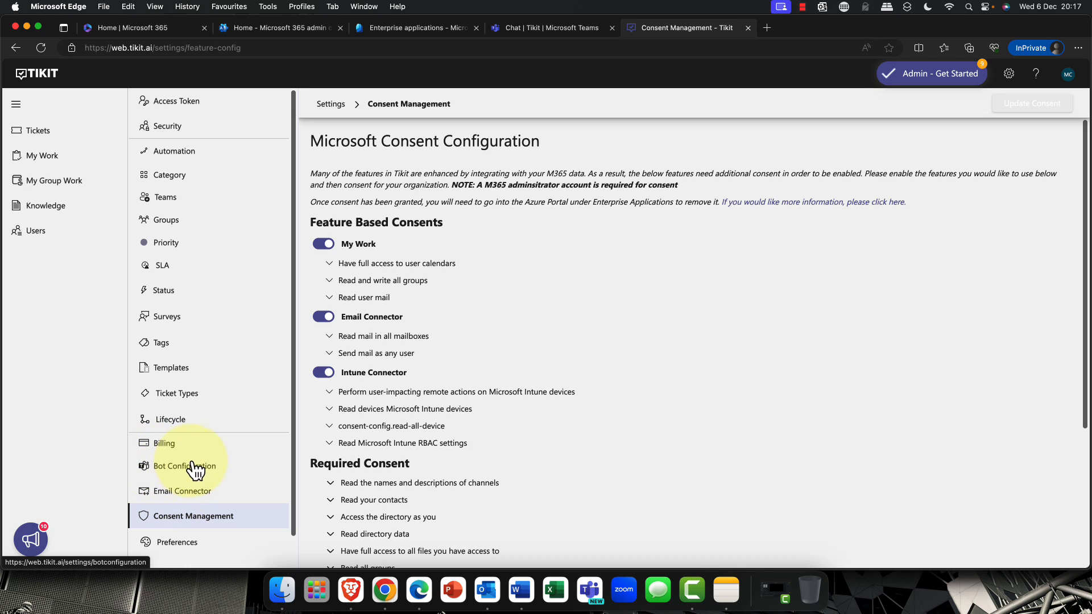
Step: Review the Ticket Types settings and the Tikit and Virtual Agent welcome messages in Bot Configuration
left_click(171, 397)
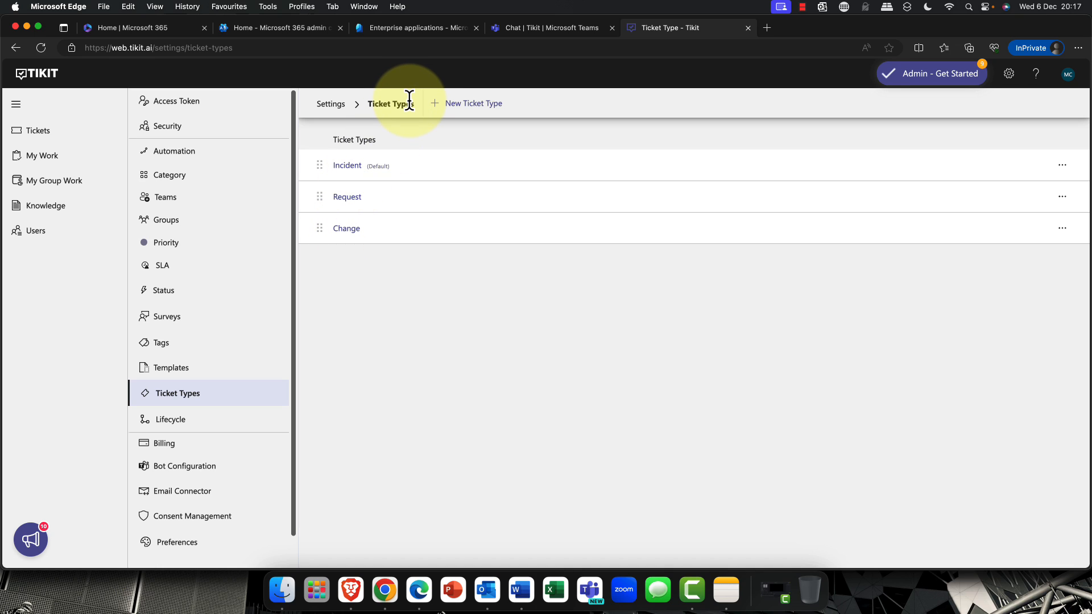
left_click(175, 473)
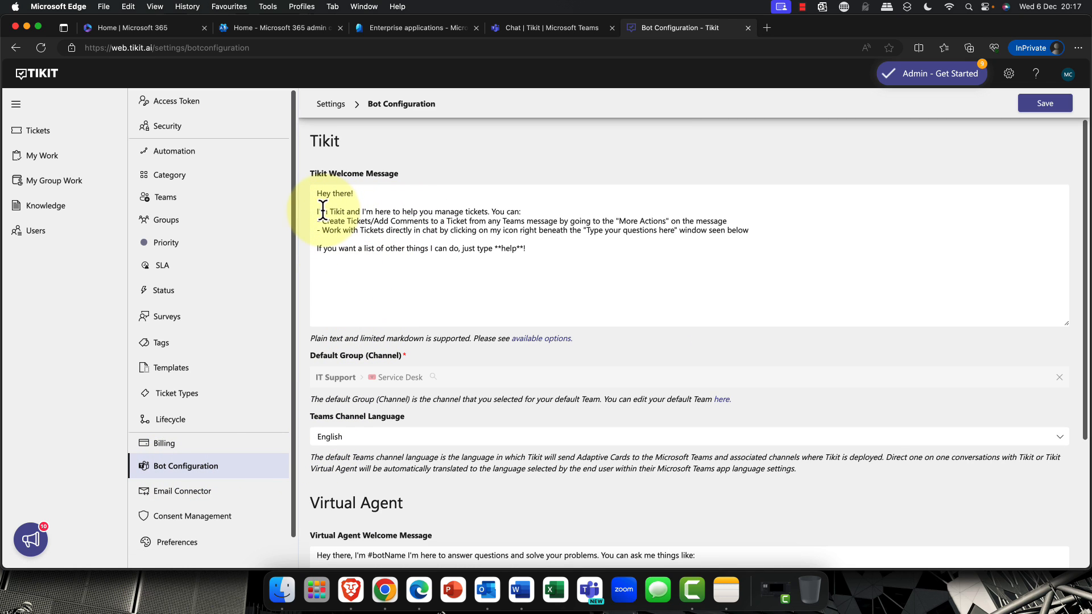
left_click(580, 251)
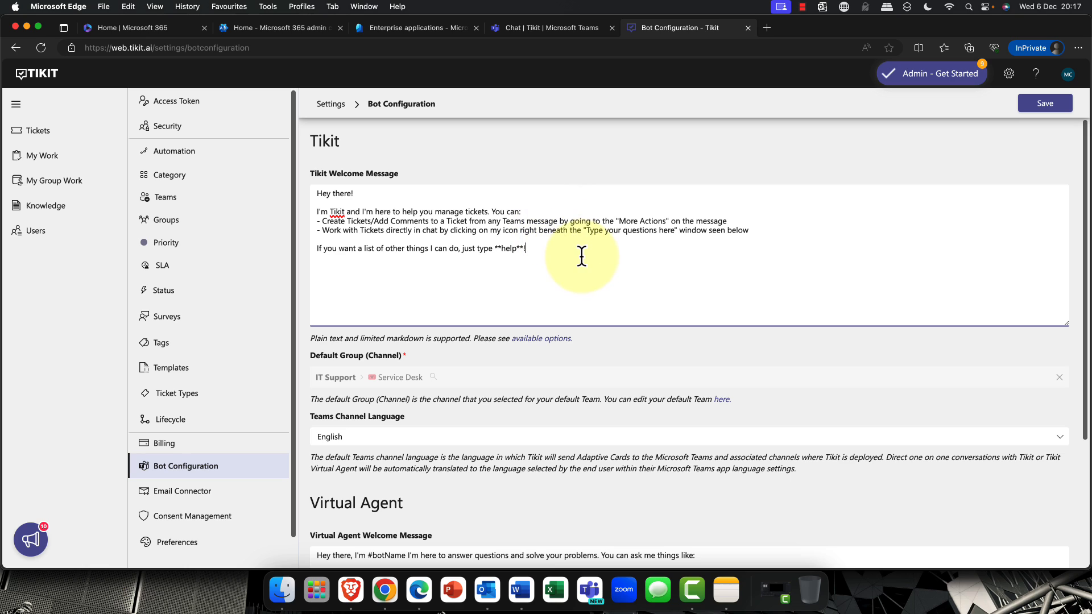
scroll(558, 273, "down", 2)
scroll(544, 301, "down", 1)
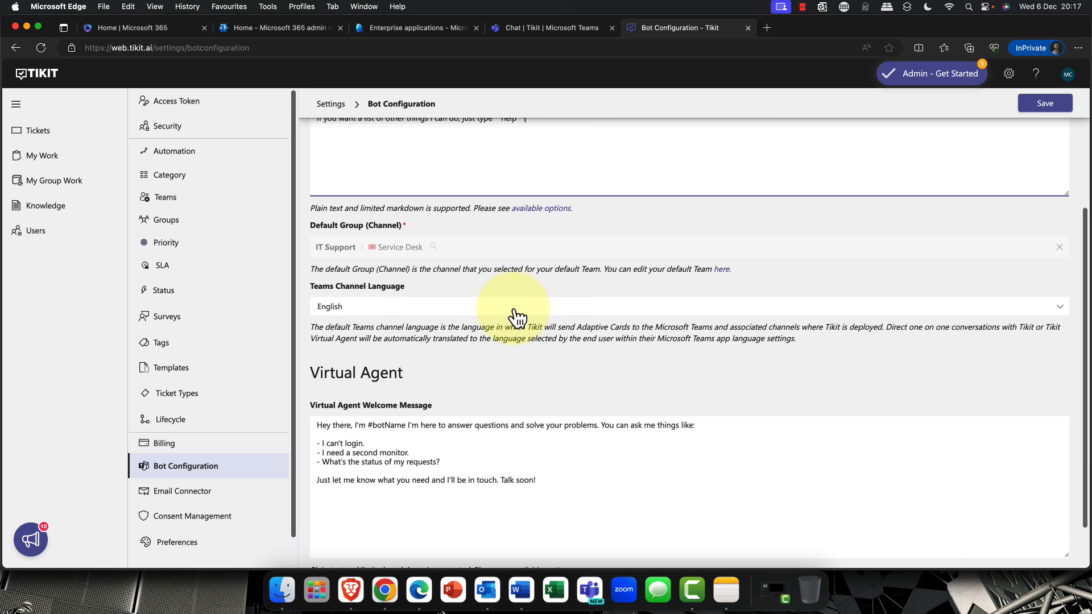
scroll(359, 460, "down", 3)
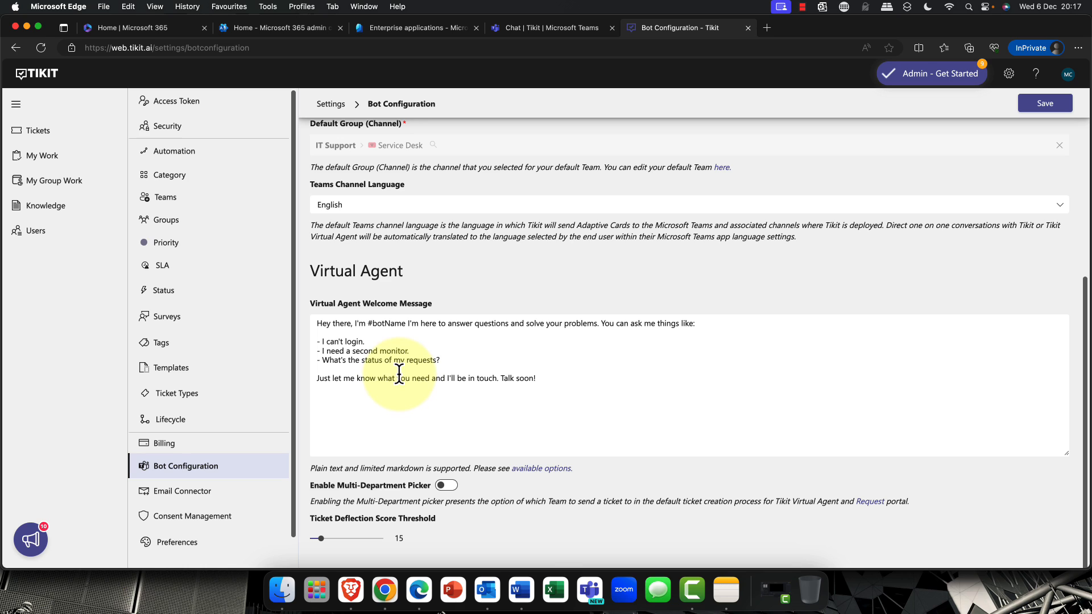
Step: Review the Teams settings in the Tikit administration and open the Security settings
scroll(383, 487, "up", 7)
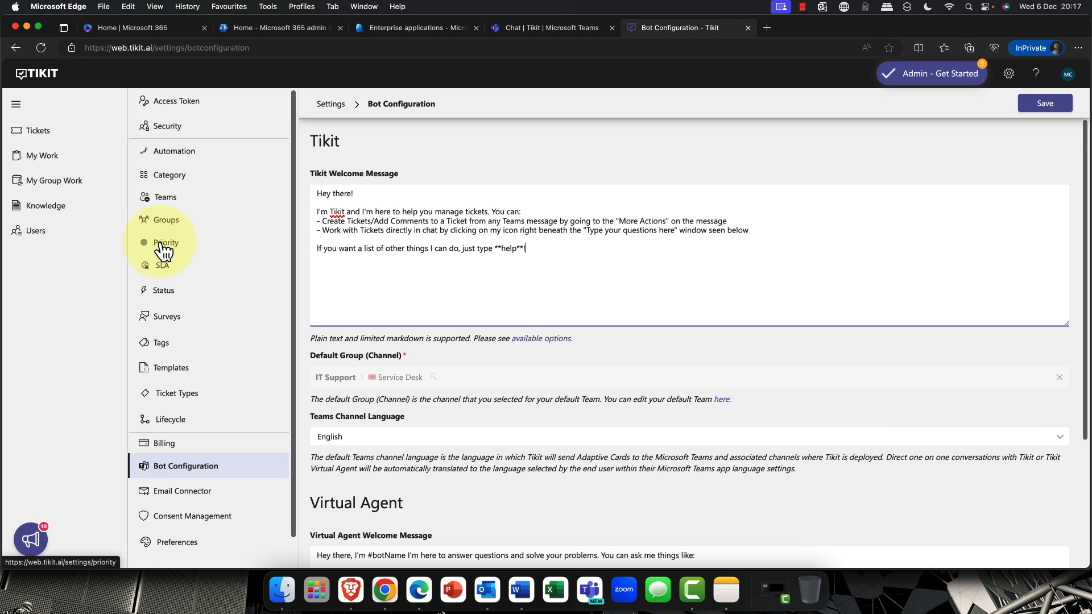
left_click(167, 199)
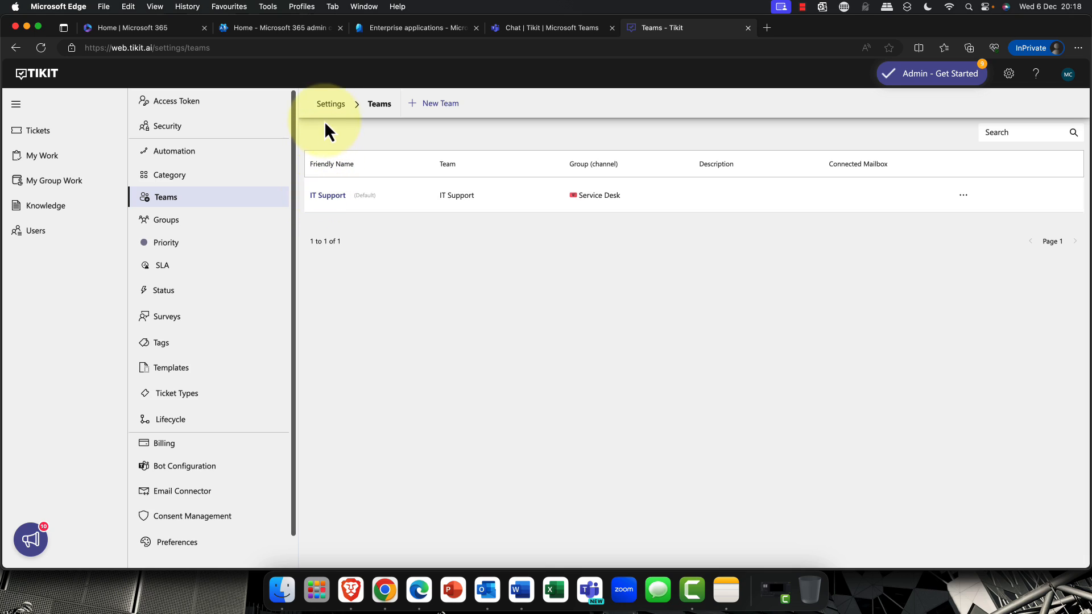
left_click(170, 128)
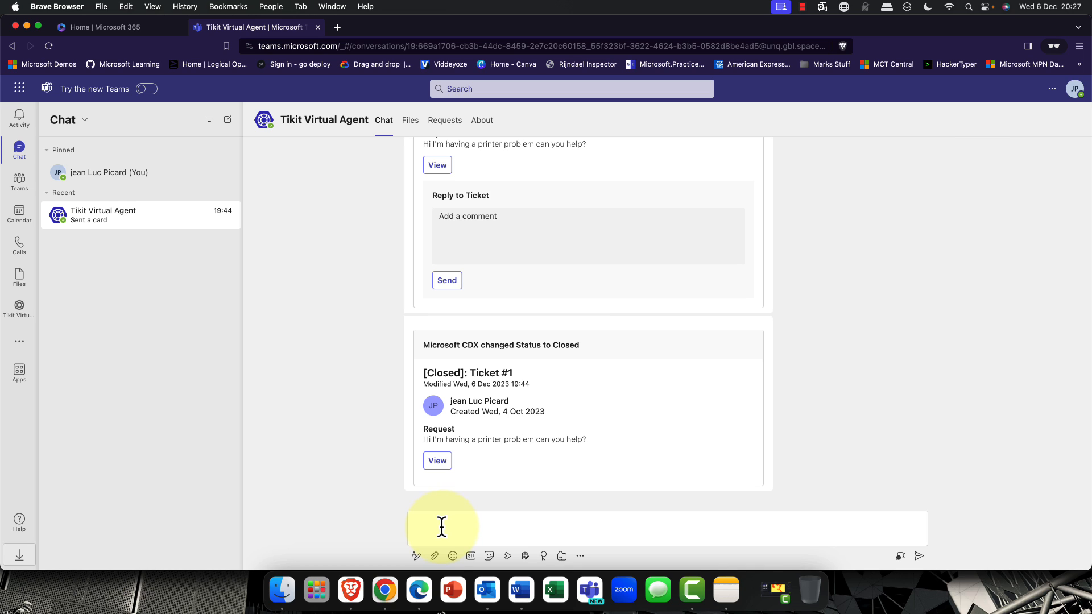
Step: Switch to Microsoft Edge and review the additional Tikit actions available for the Ticket #4 message in the Tikit chat
left_click(421, 598)
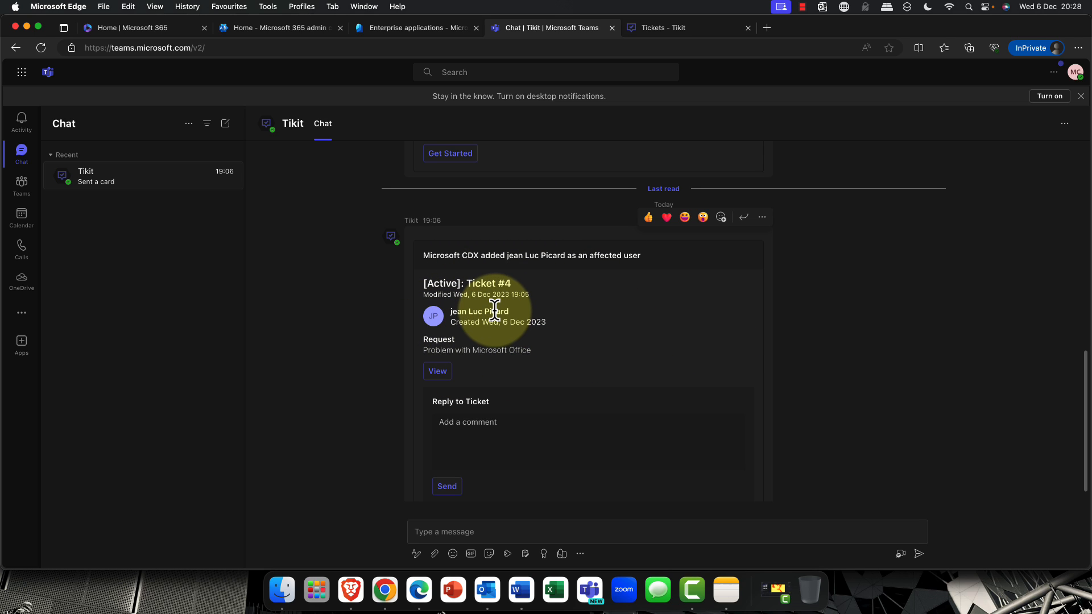
left_click(764, 217)
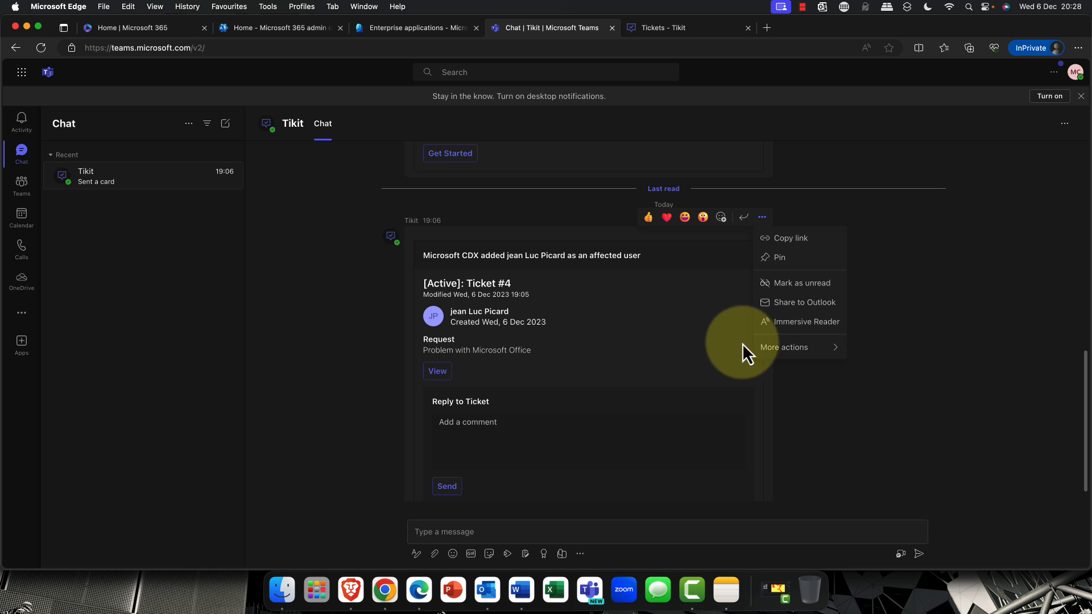
mouse_move(776, 352)
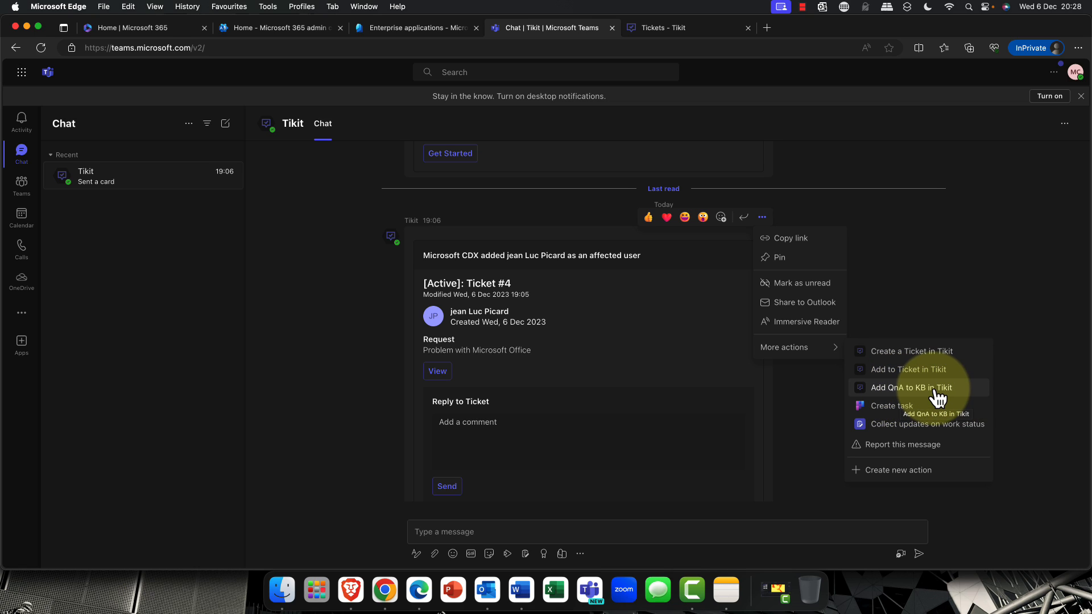
left_click(1001, 370)
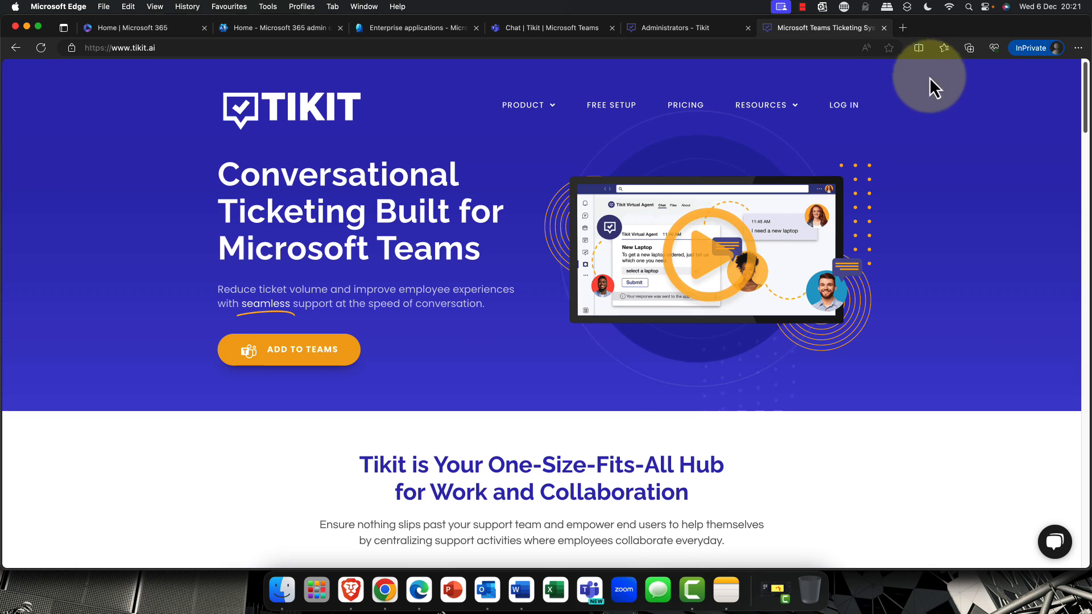
Step: Review the plans on the Tikit website's pricing page and show its available resource links
mouse_move(559, 115)
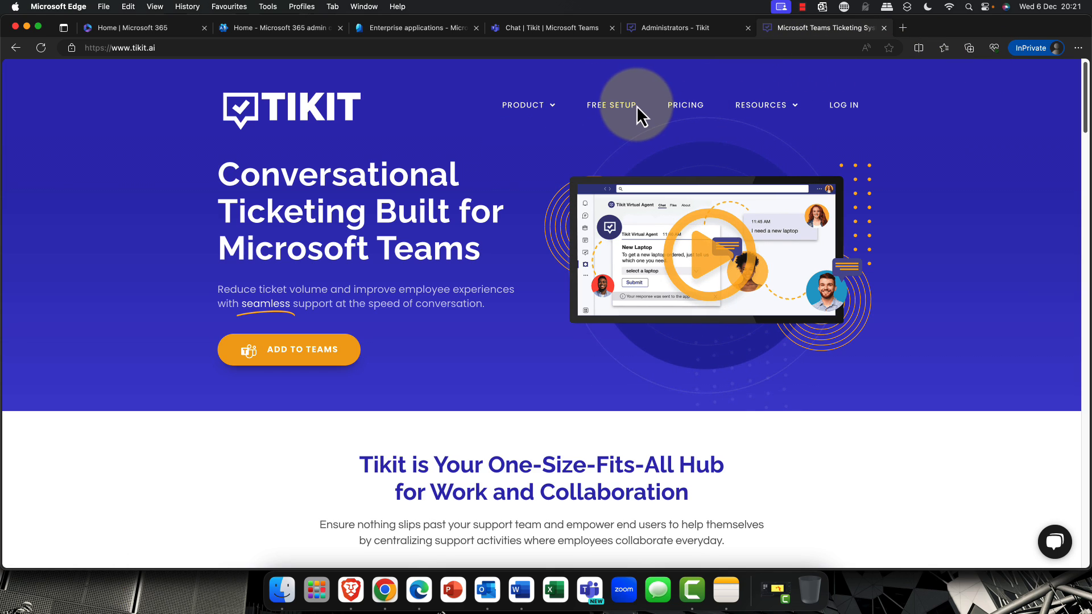
left_click(683, 116)
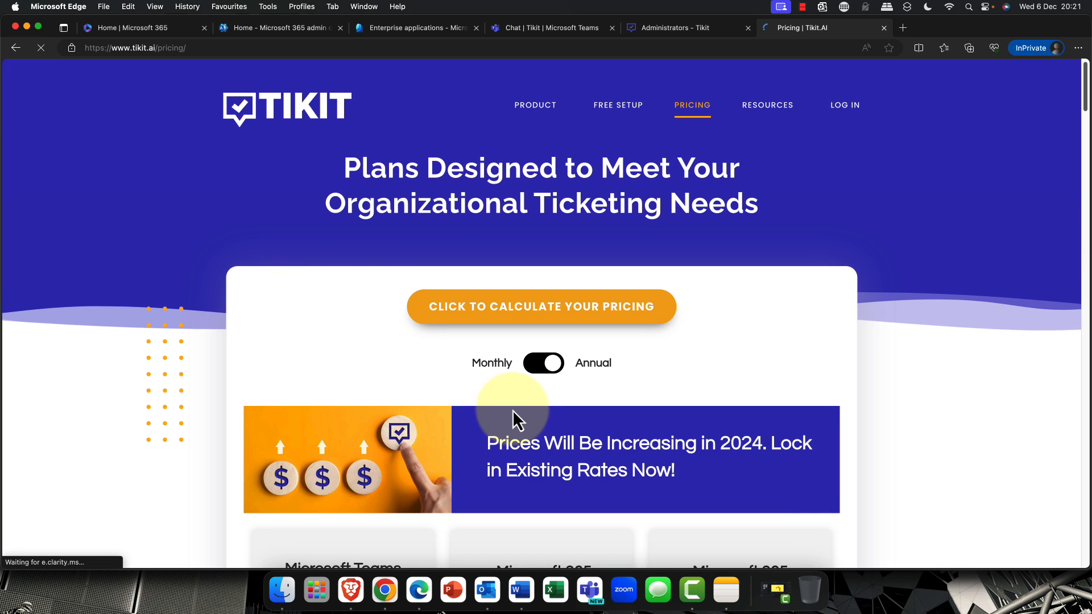
scroll(512, 409, "down", 6)
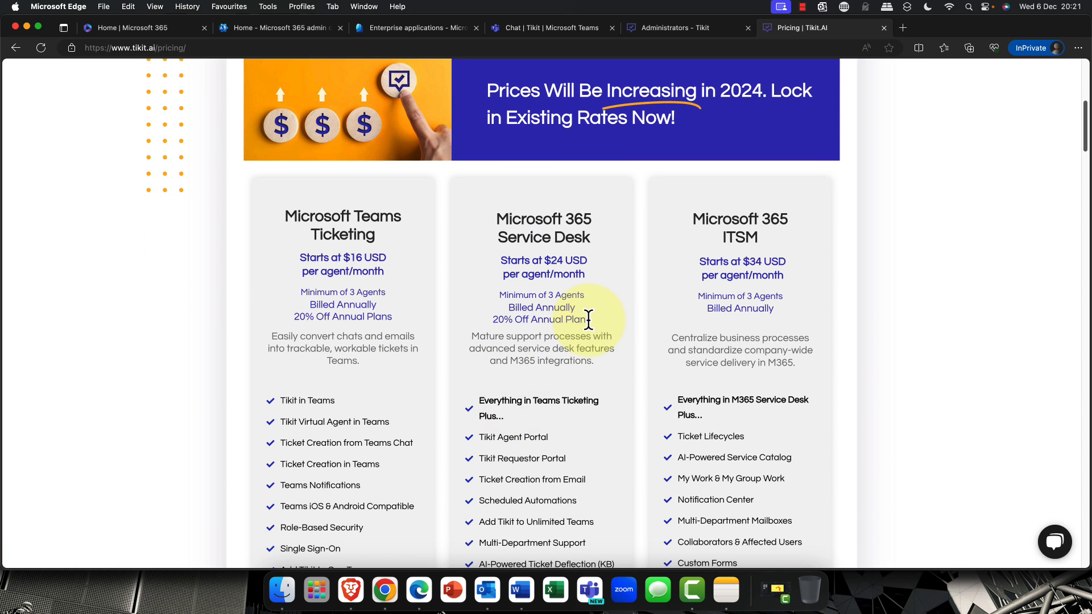
scroll(588, 318, "up", 4)
scroll(587, 323, "up", 2)
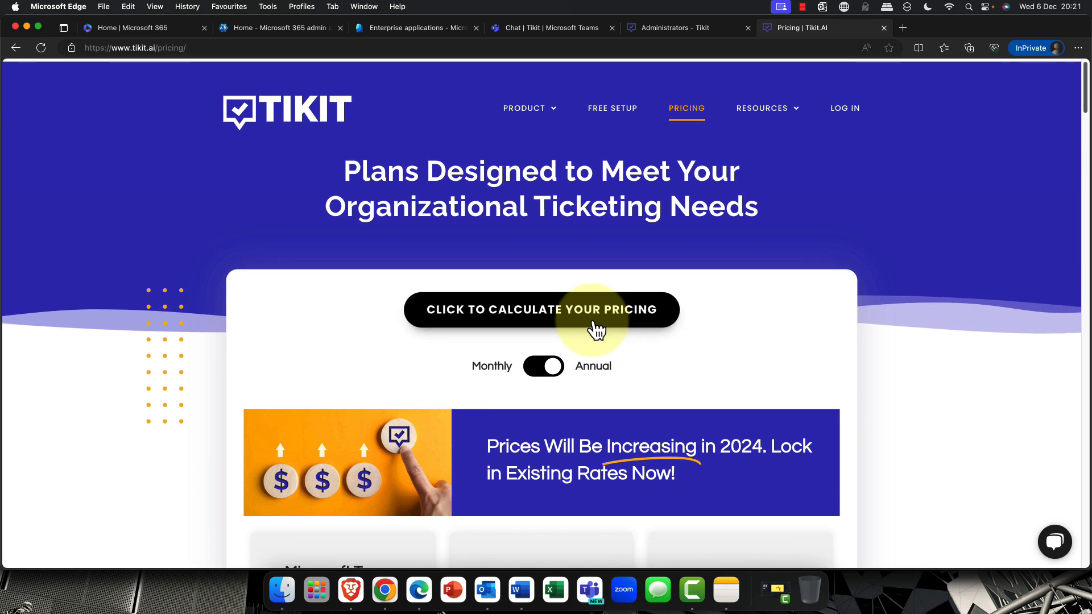
mouse_move(794, 111)
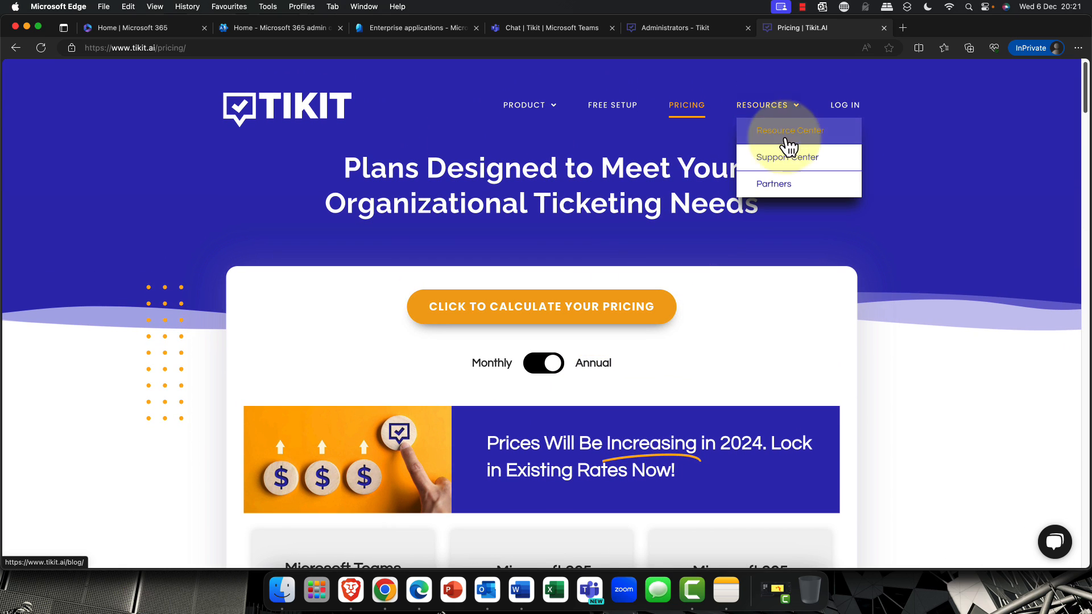